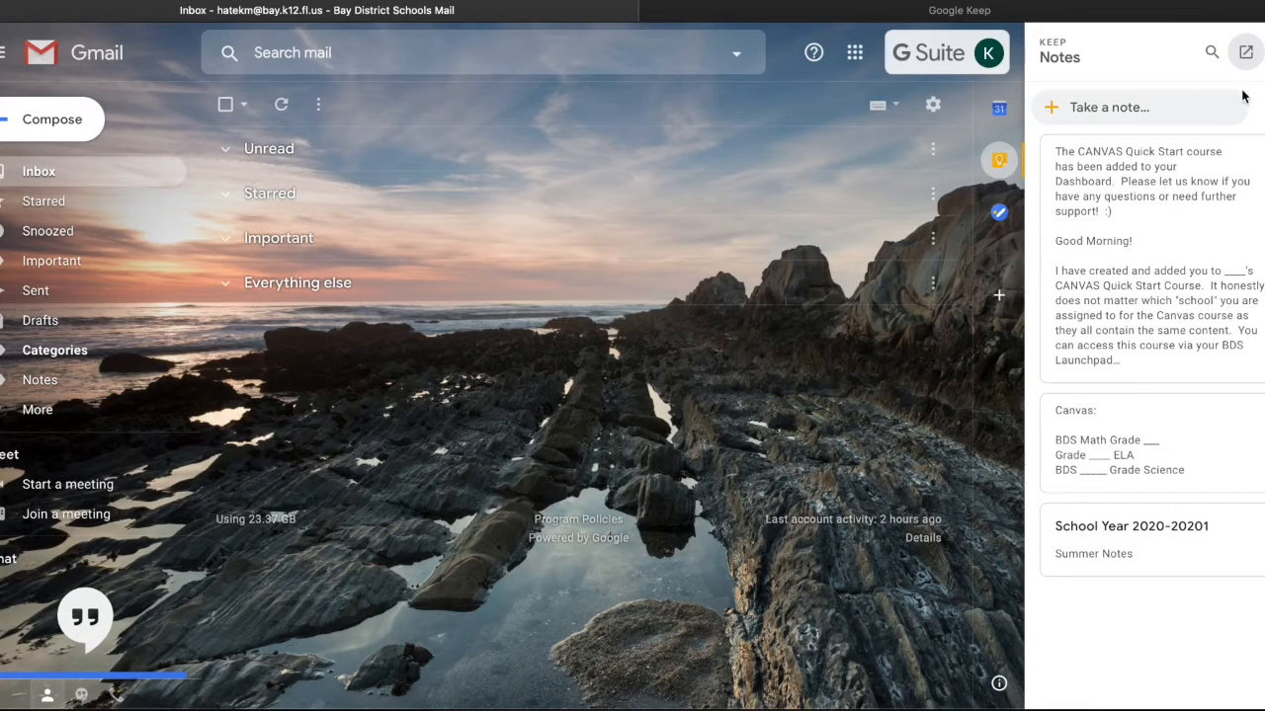
- Locate Keep in the Google apps launcher from Gmail and switch to the open Google Keep page
click(1264, 55)
click(1264, 161)
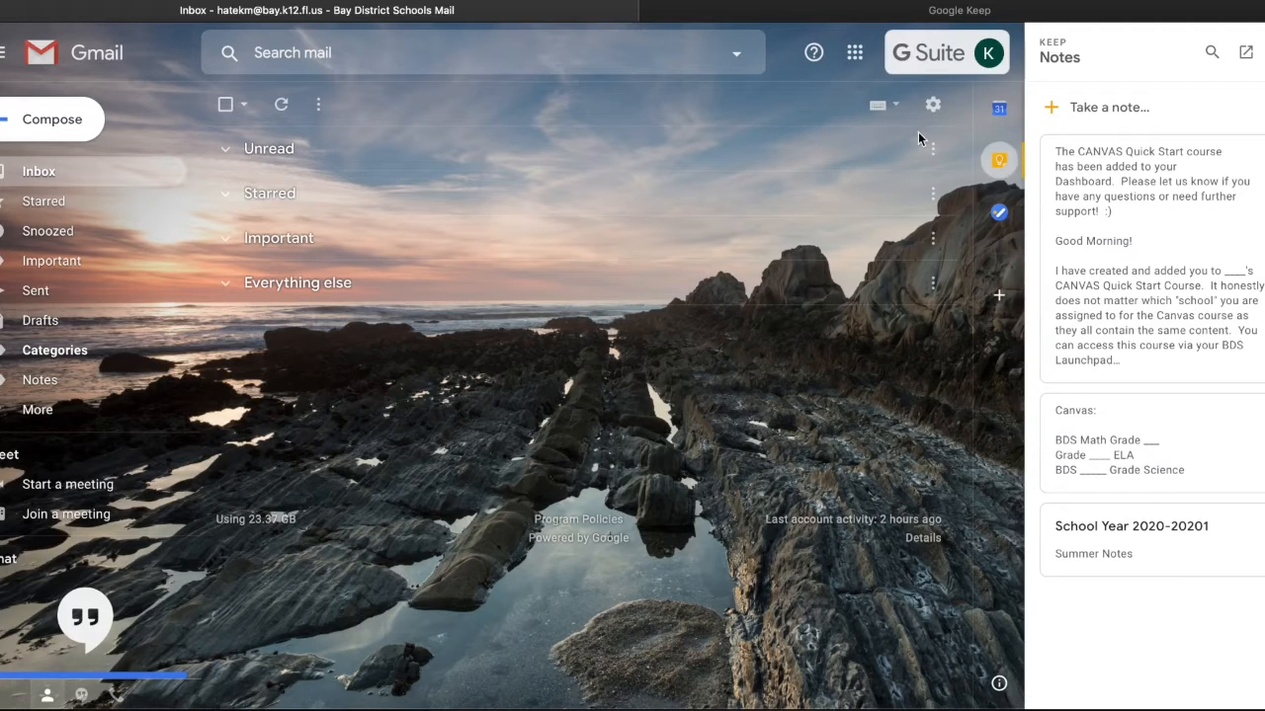
click(854, 52)
scroll(885, 370, down, 5)
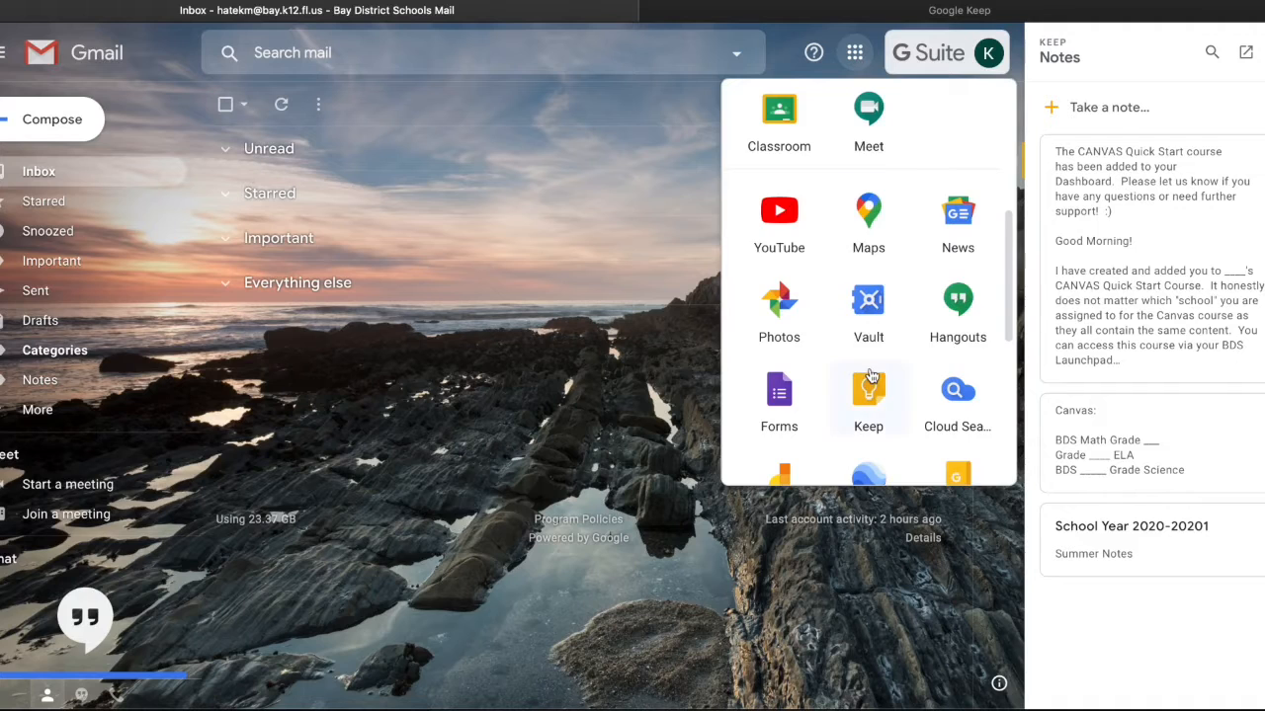
scroll(870, 368, down, 3)
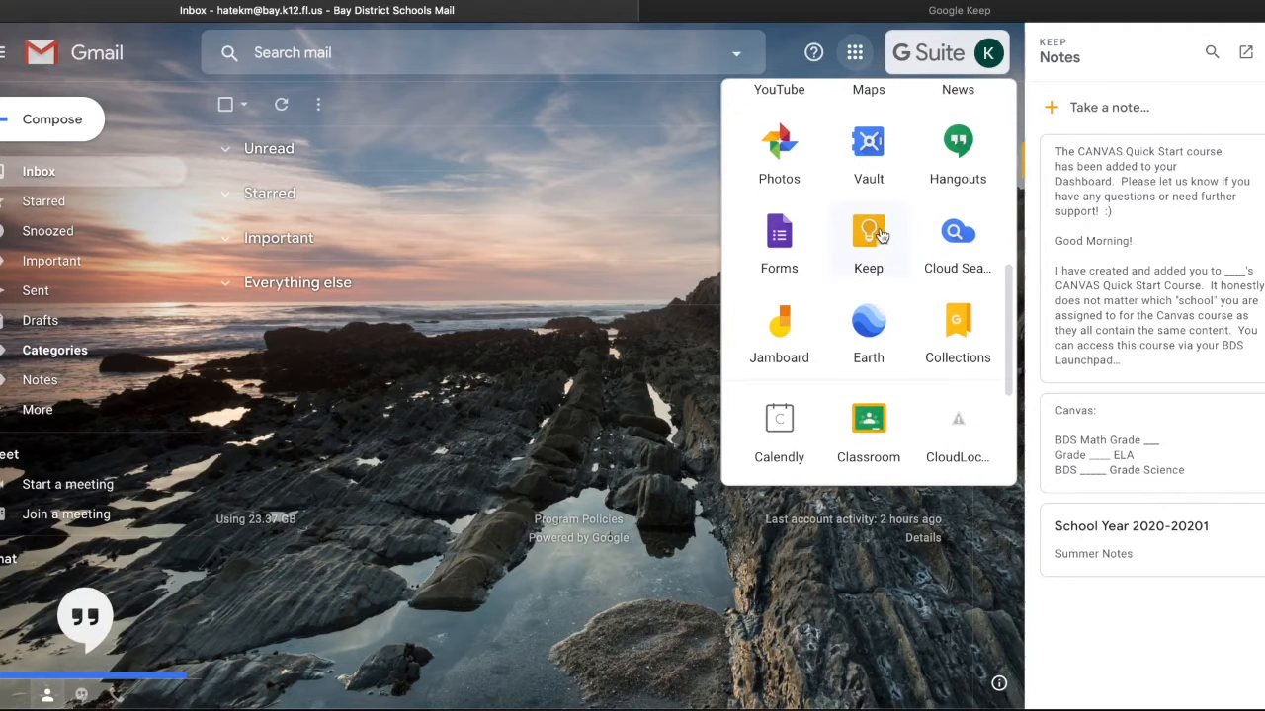
click(959, 10)
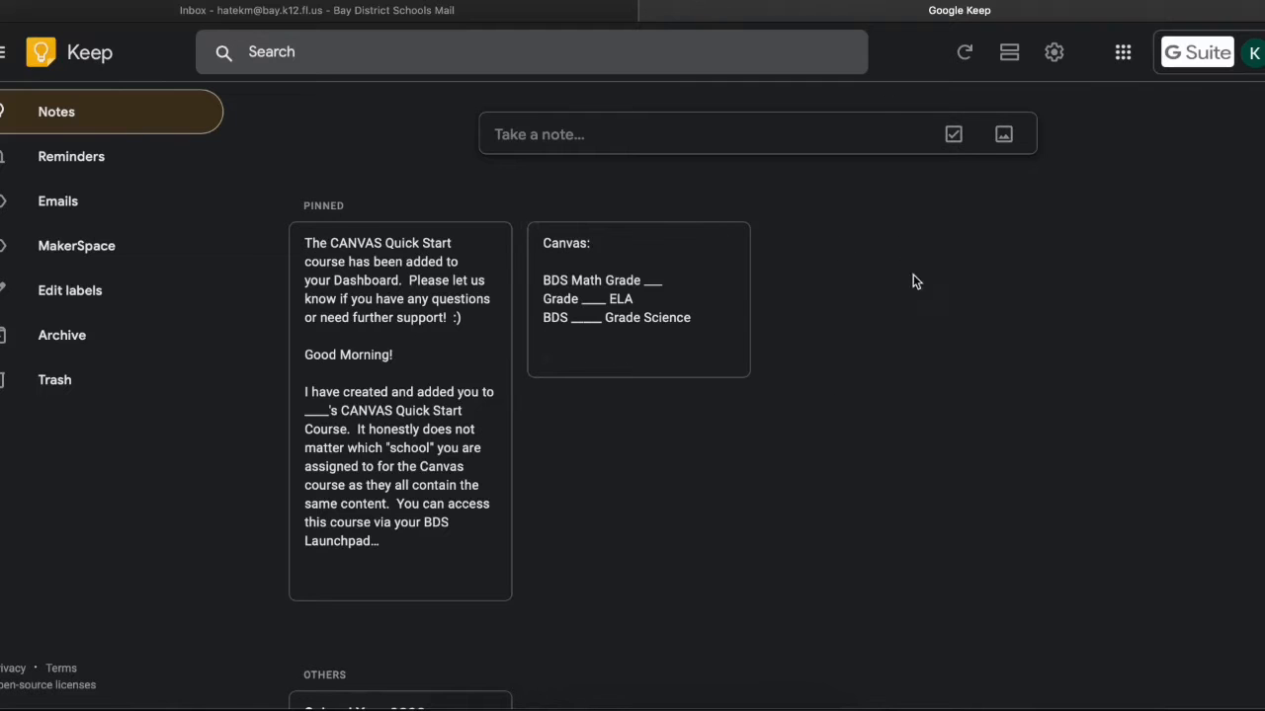
- Open the full Keep page from Gmail's Keep side panel, close that duplicate page and return to the inbox
click(544, 11)
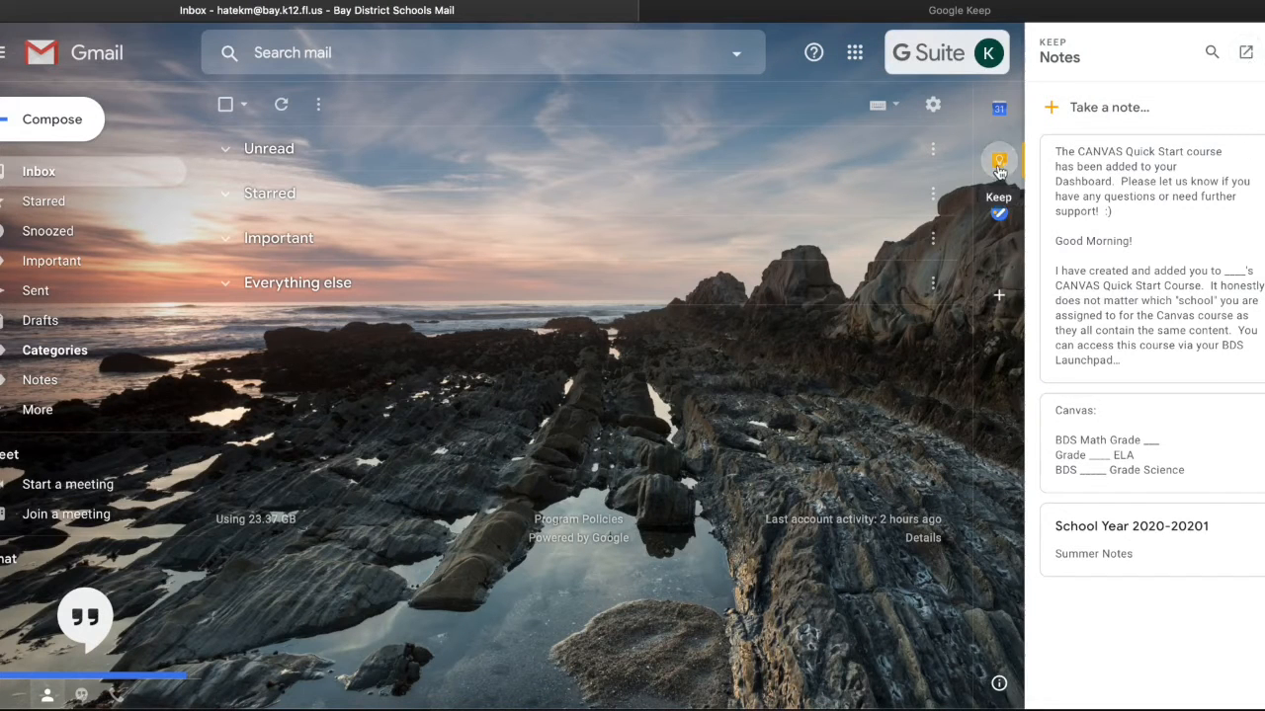
click(1244, 52)
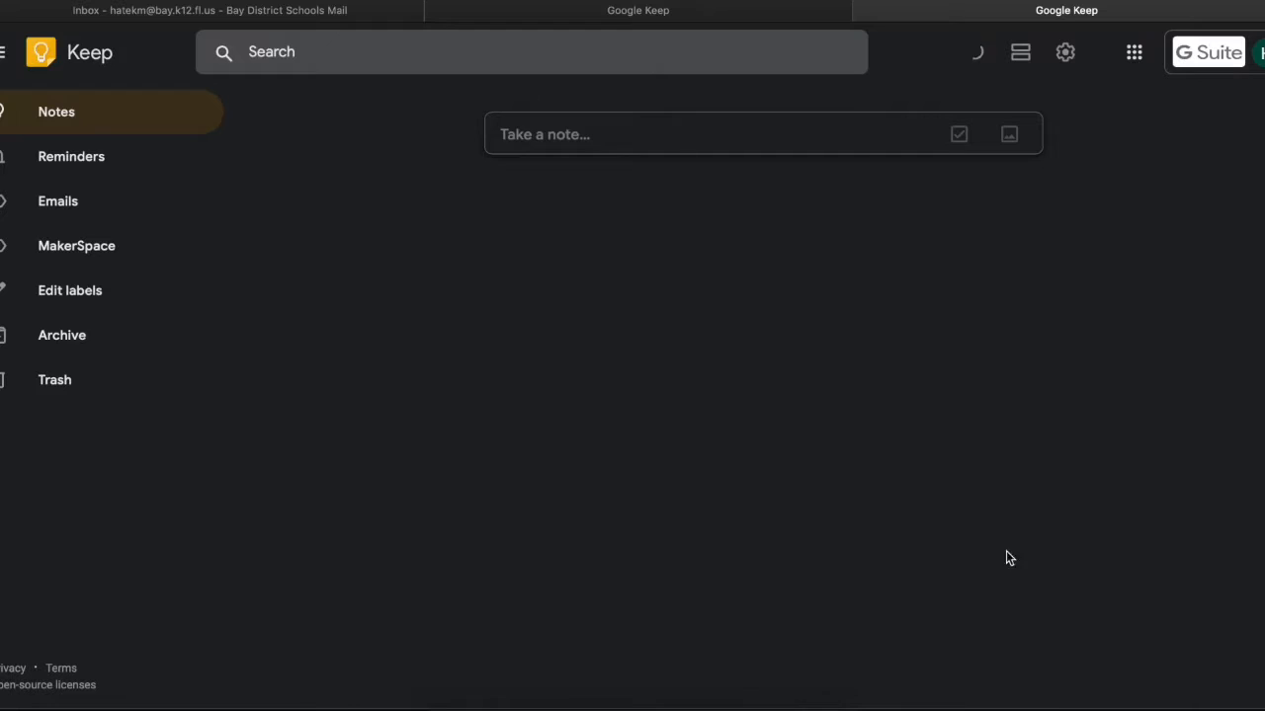
click(862, 14)
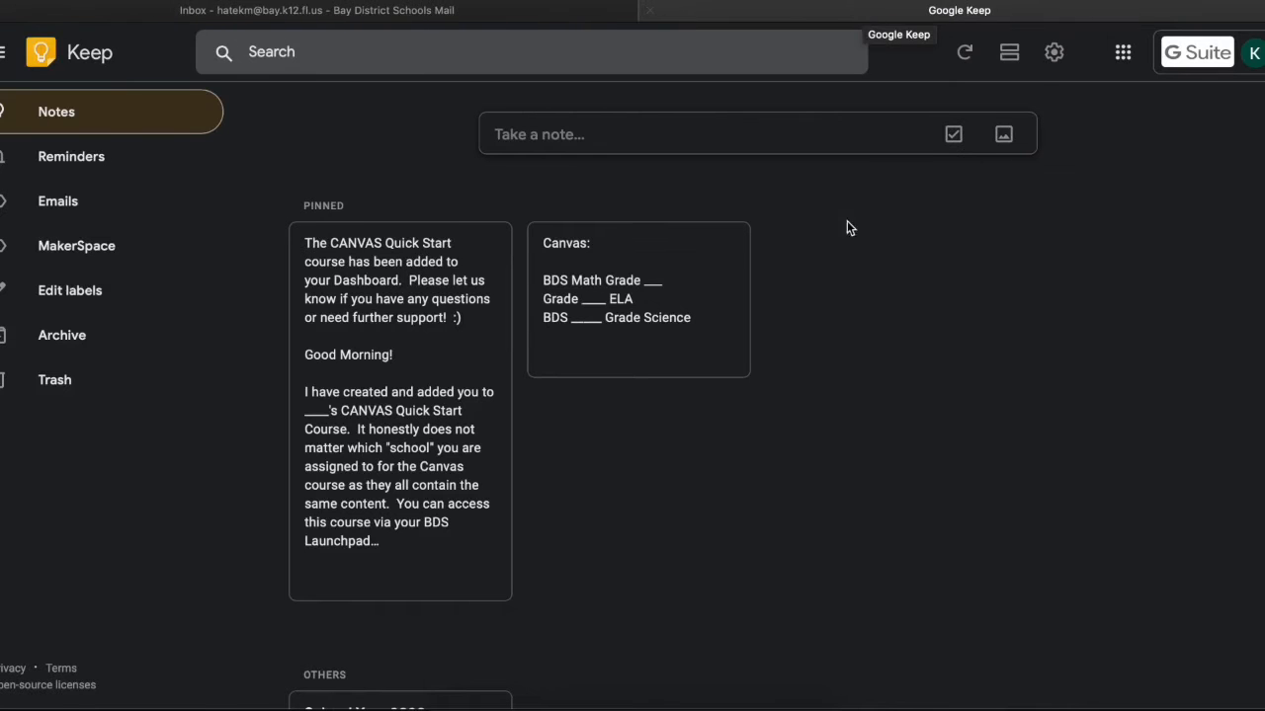
click(431, 18)
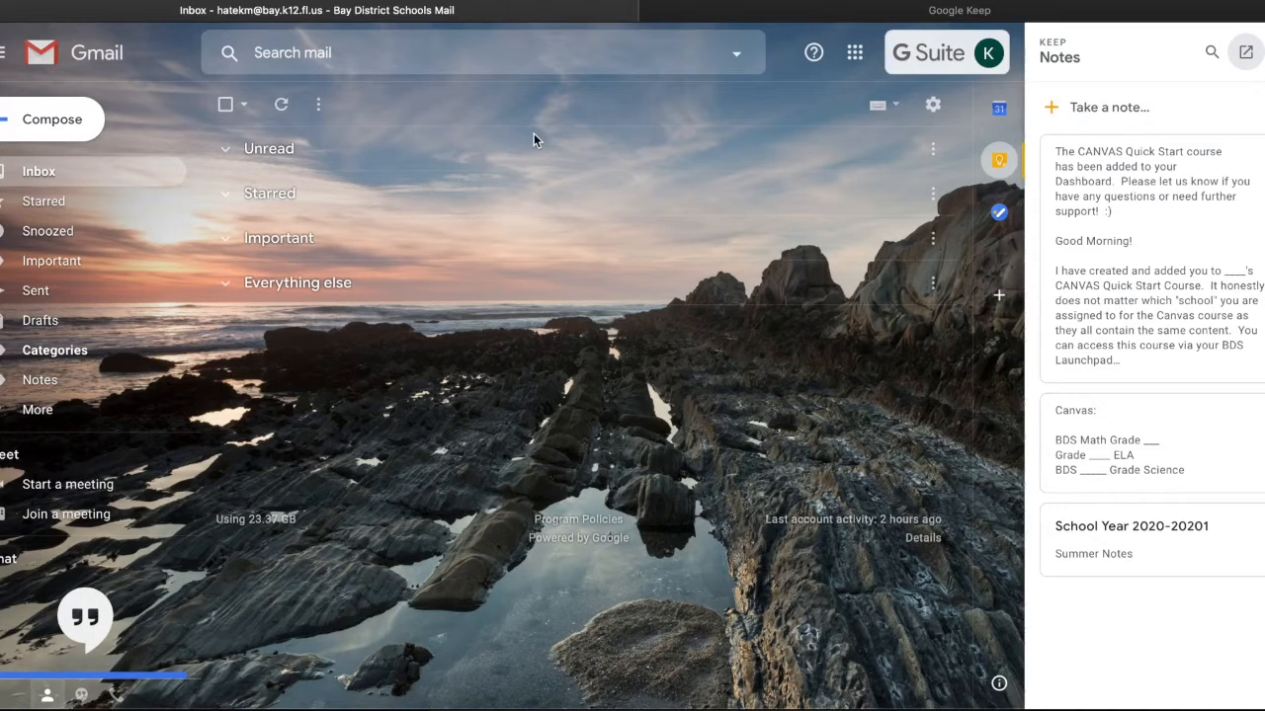
- Start a blank note in Gmail's Keep side panel, check its options and close it empty
click(1120, 111)
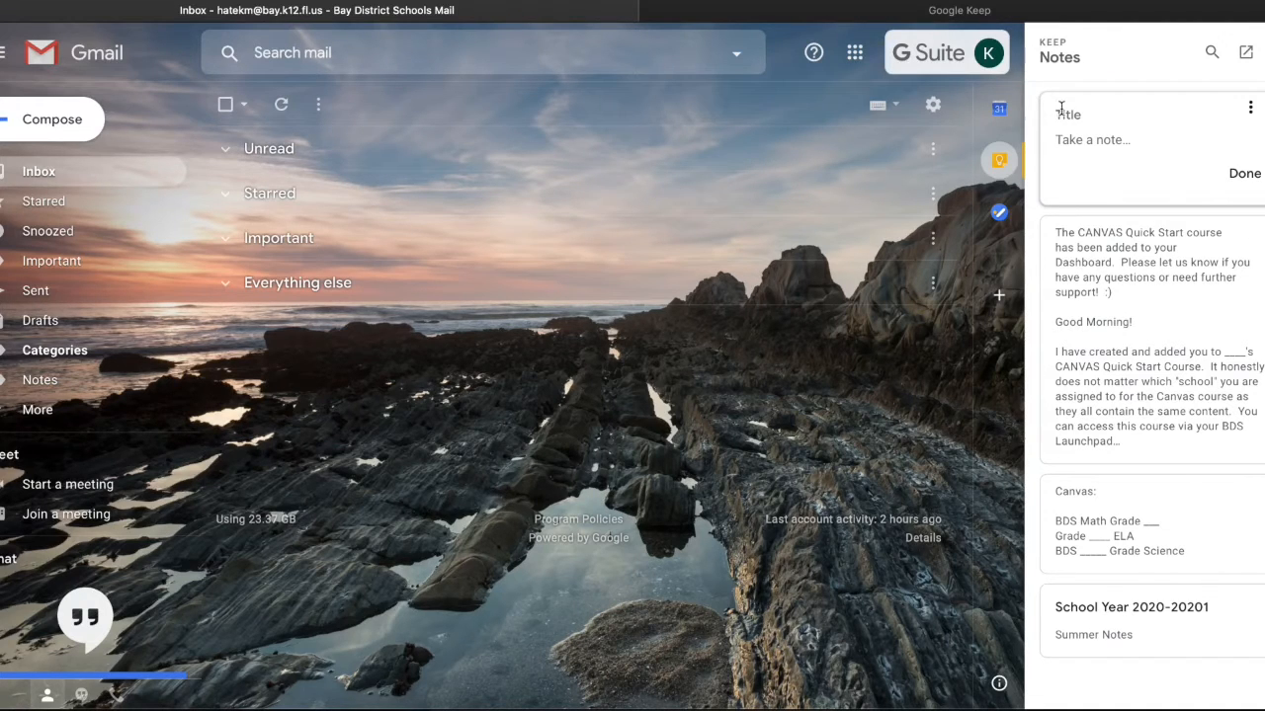
click(1248, 107)
click(1194, 174)
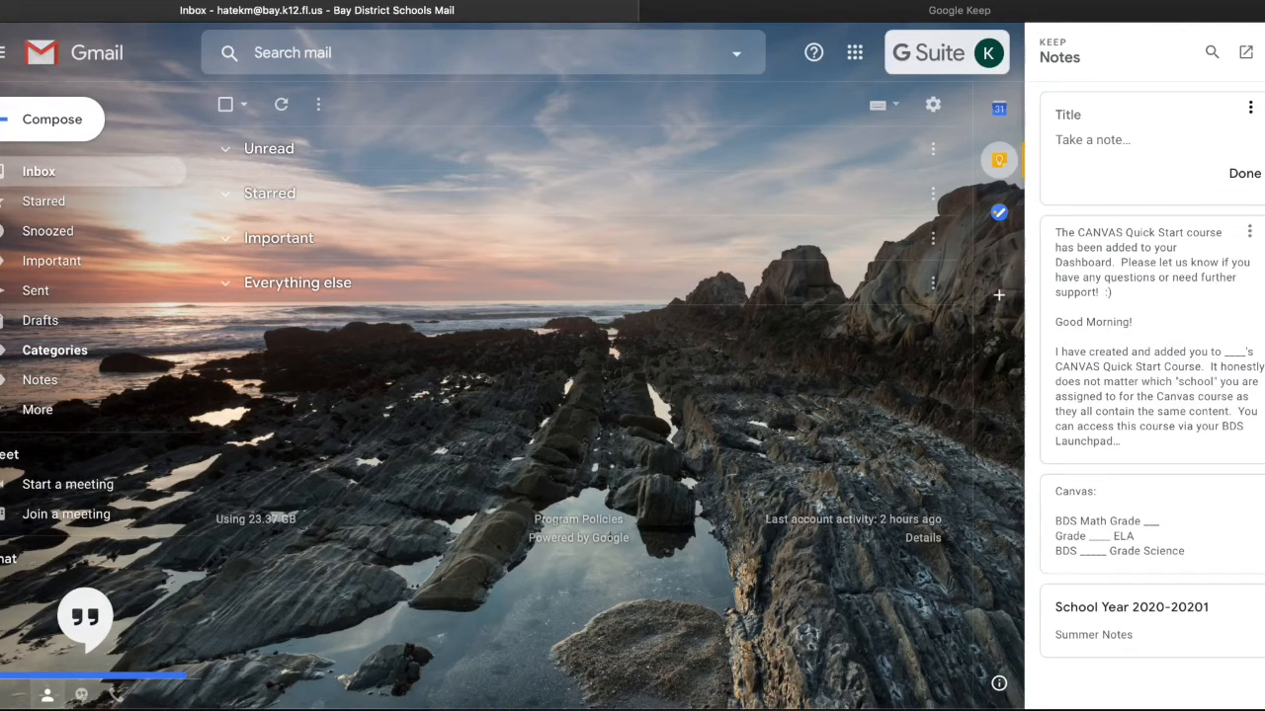
click(1245, 175)
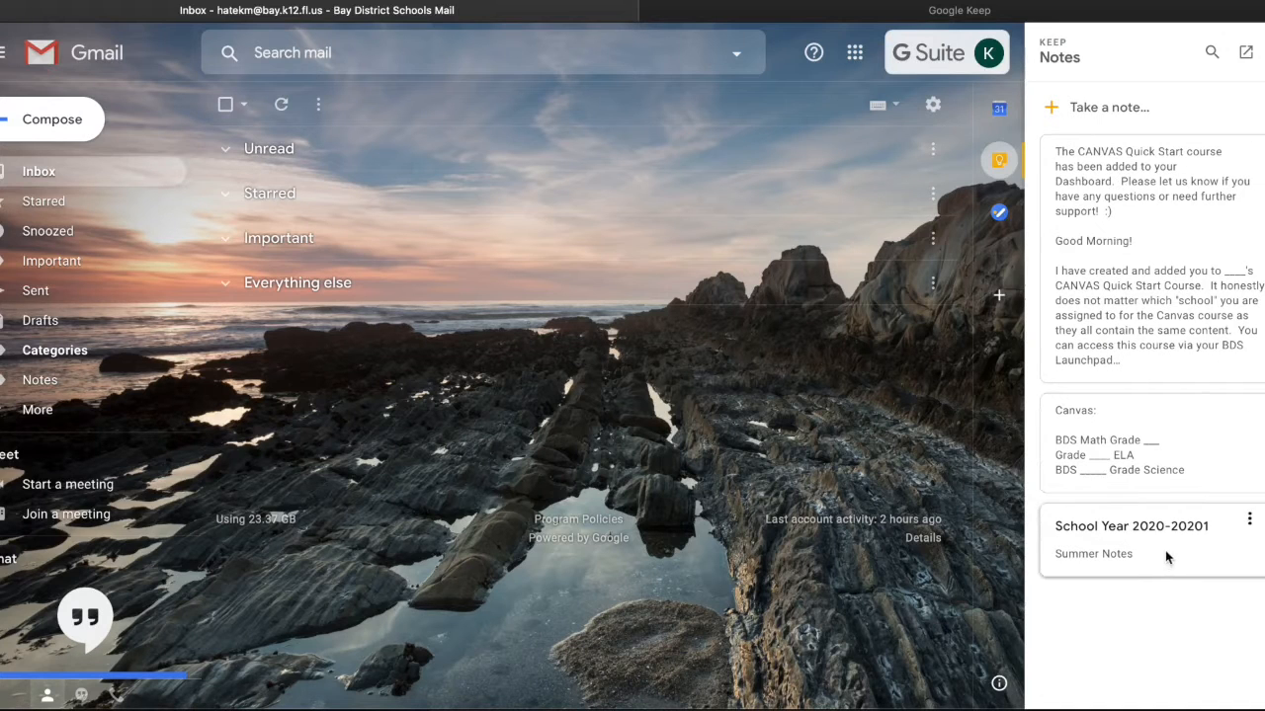
- Pin the "School Year 2020-20201" note in the Keep side panel and unpin it again
click(1252, 525)
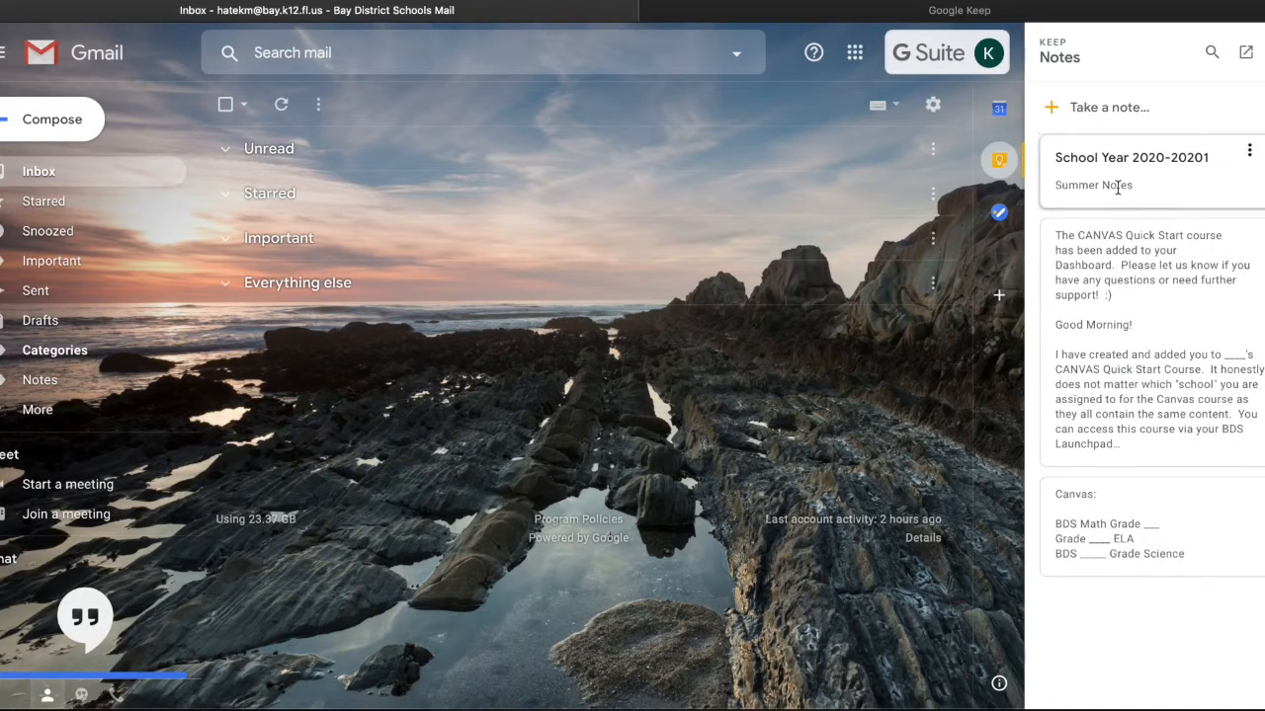
click(1253, 164)
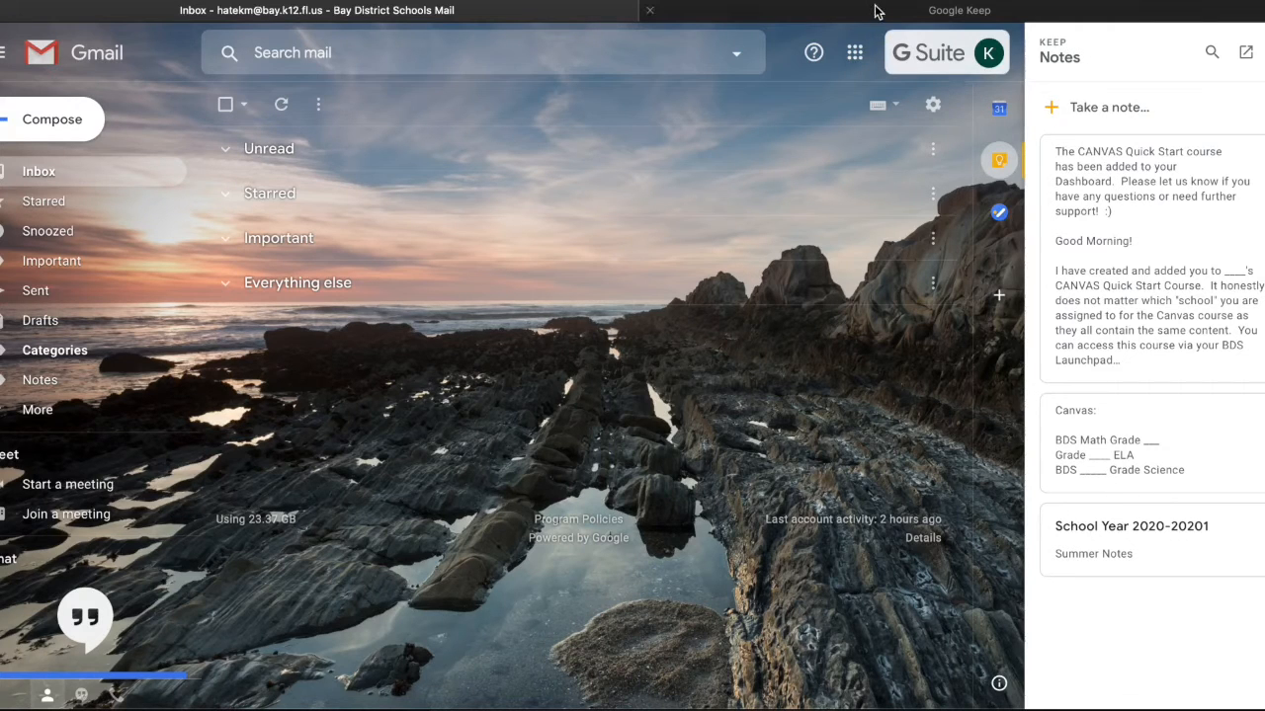
- Open the CANVAS Quick Start note in full Keep from its options, and close the note and both Keep pages
click(1246, 156)
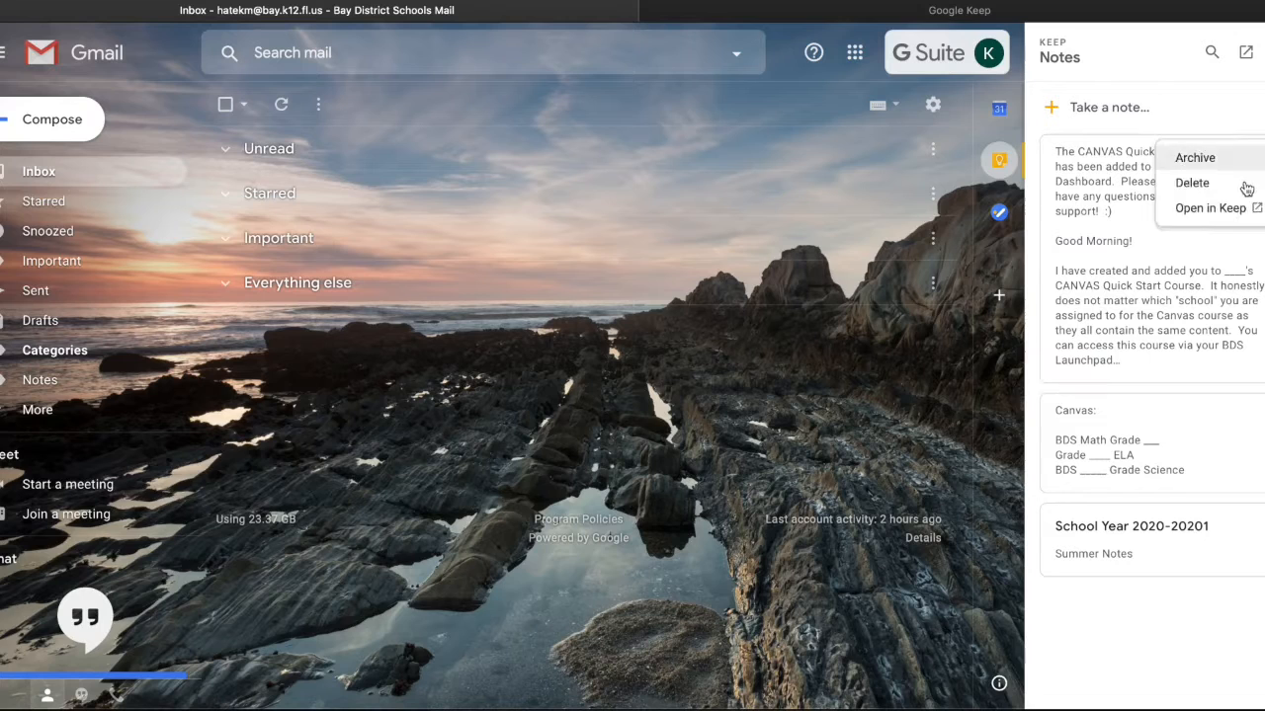
click(1236, 207)
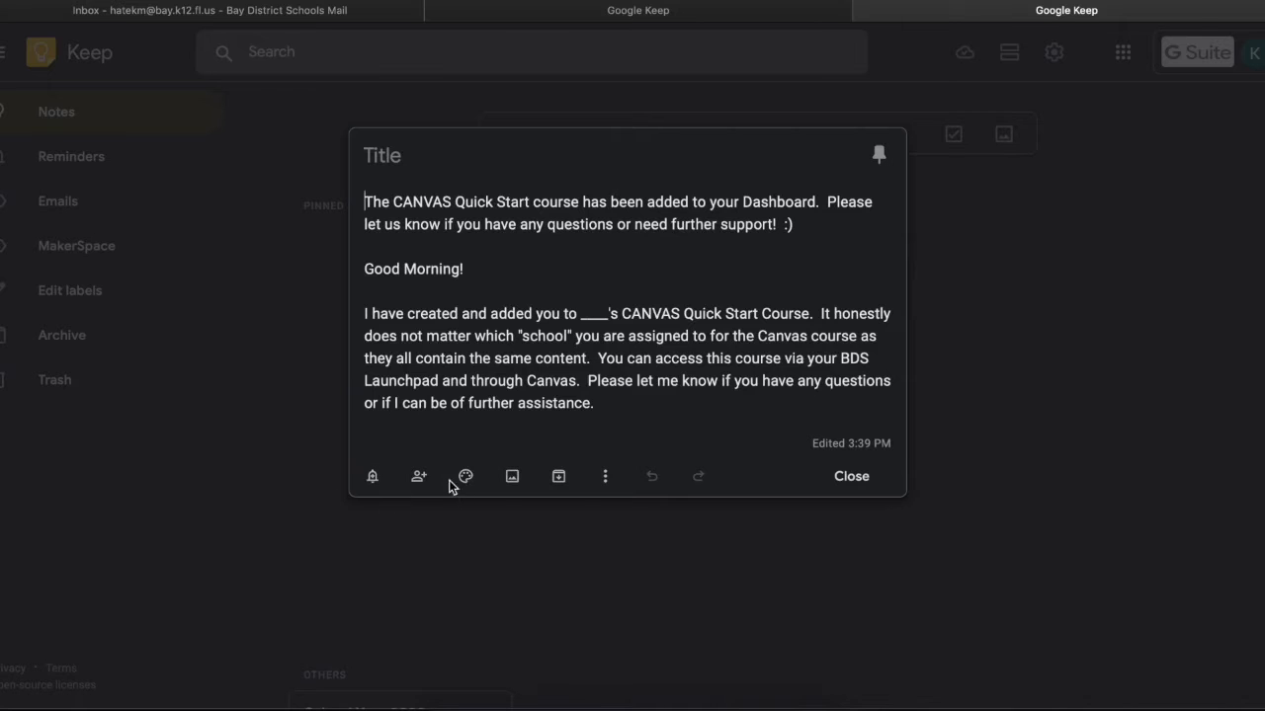
click(819, 493)
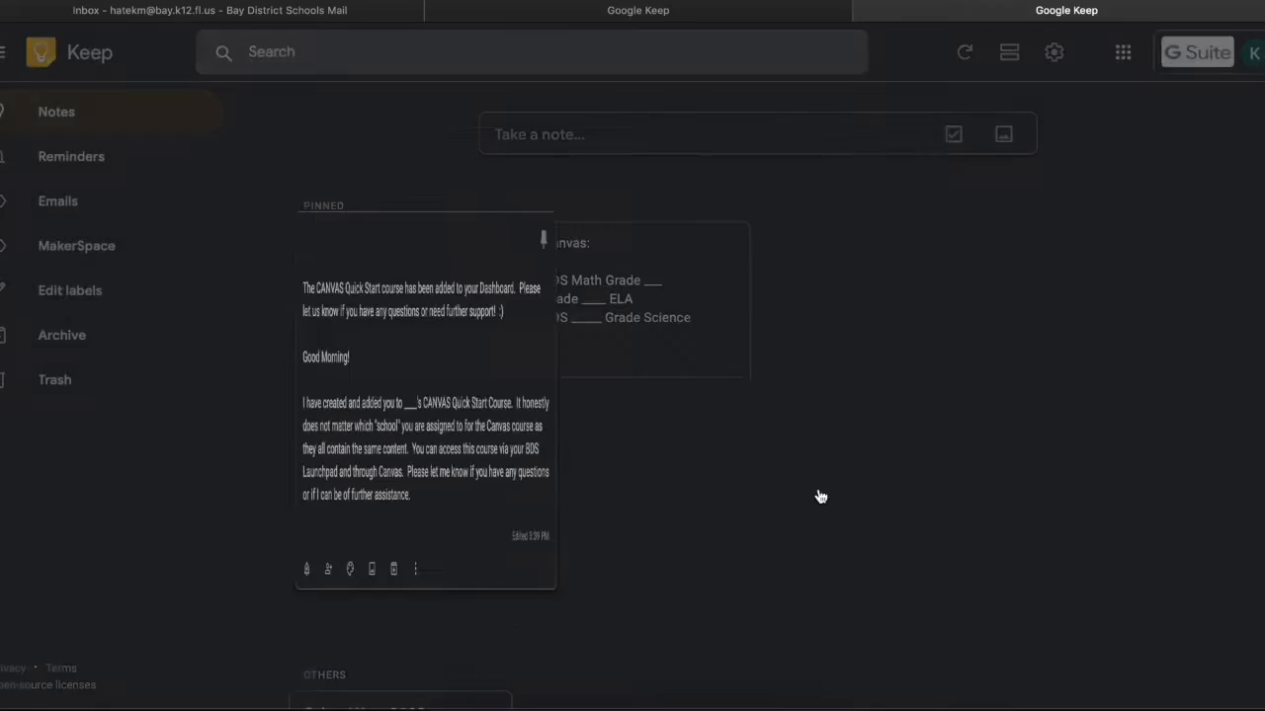
click(864, 10)
click(648, 13)
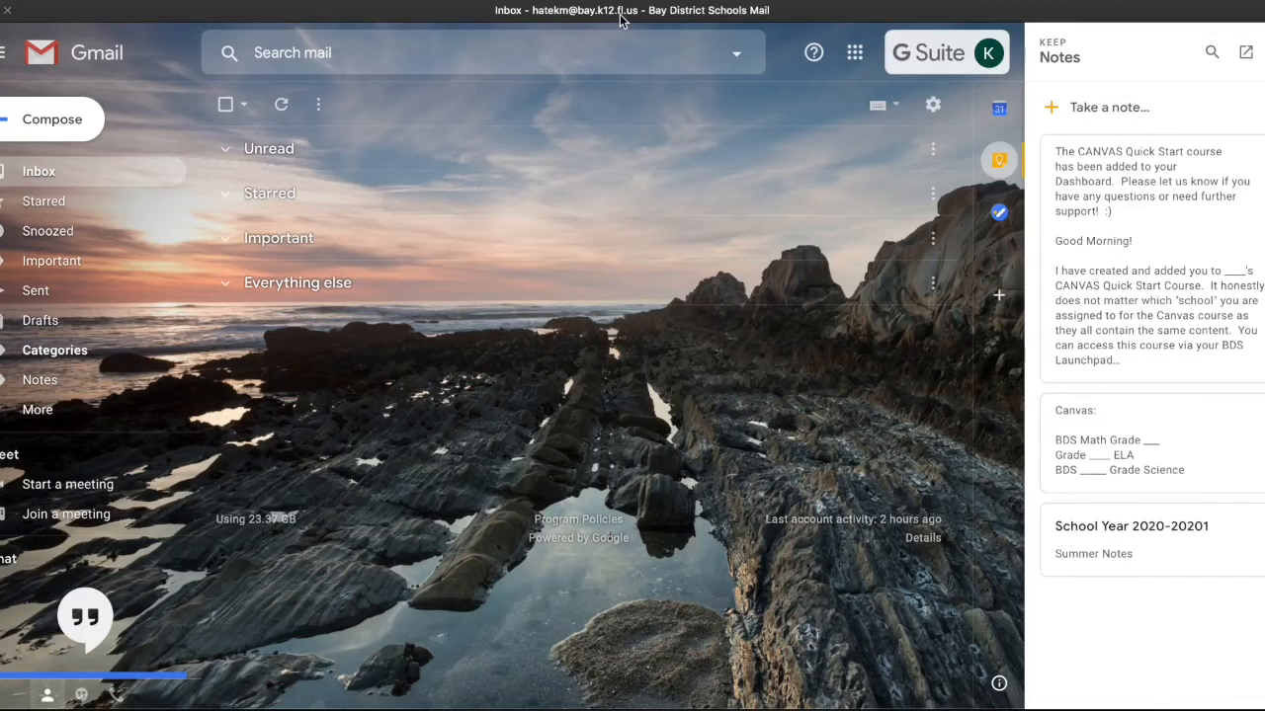
- Open the full Keep page from Gmail's side panel, and collapse and re-expand its main menu
click(1250, 50)
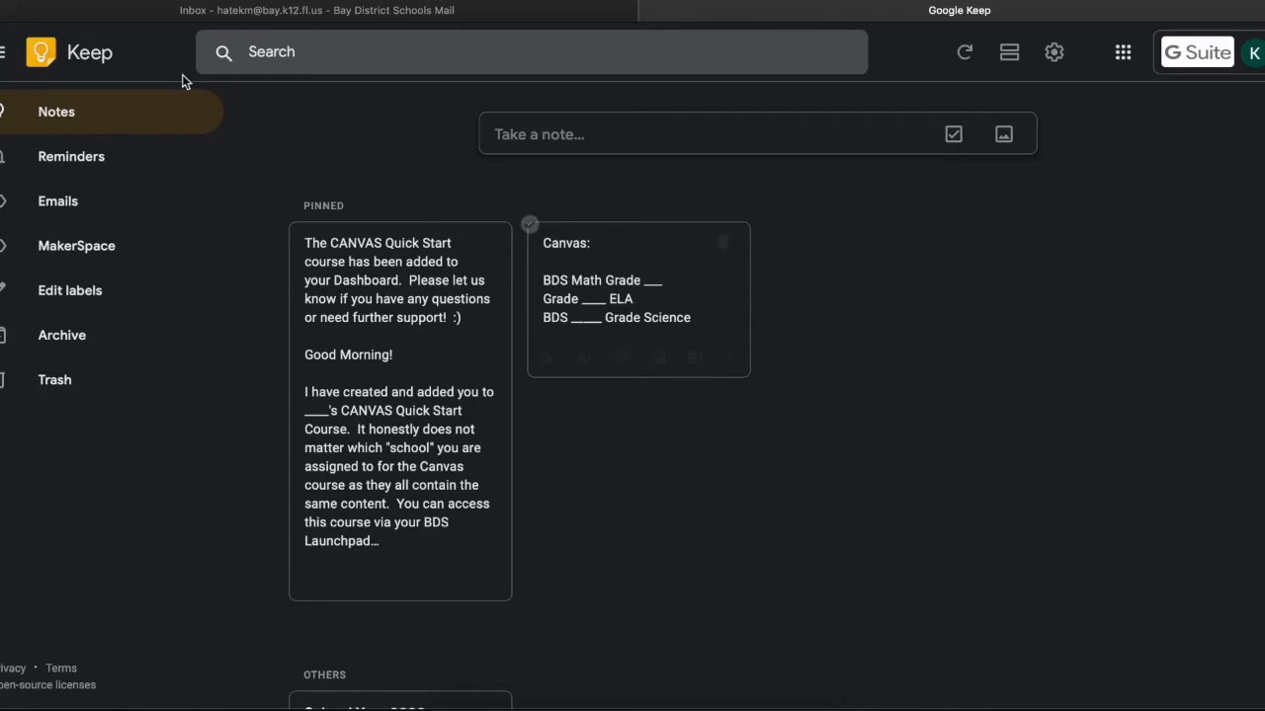
click(3, 54)
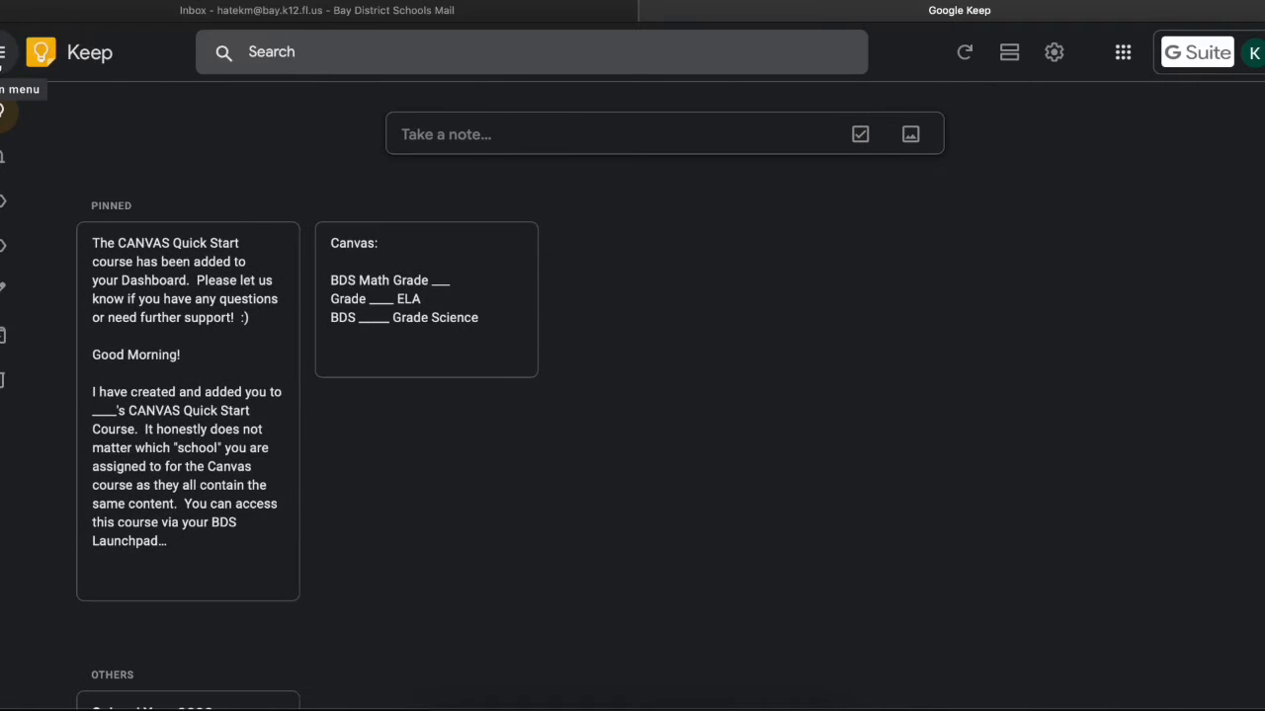
click(3, 55)
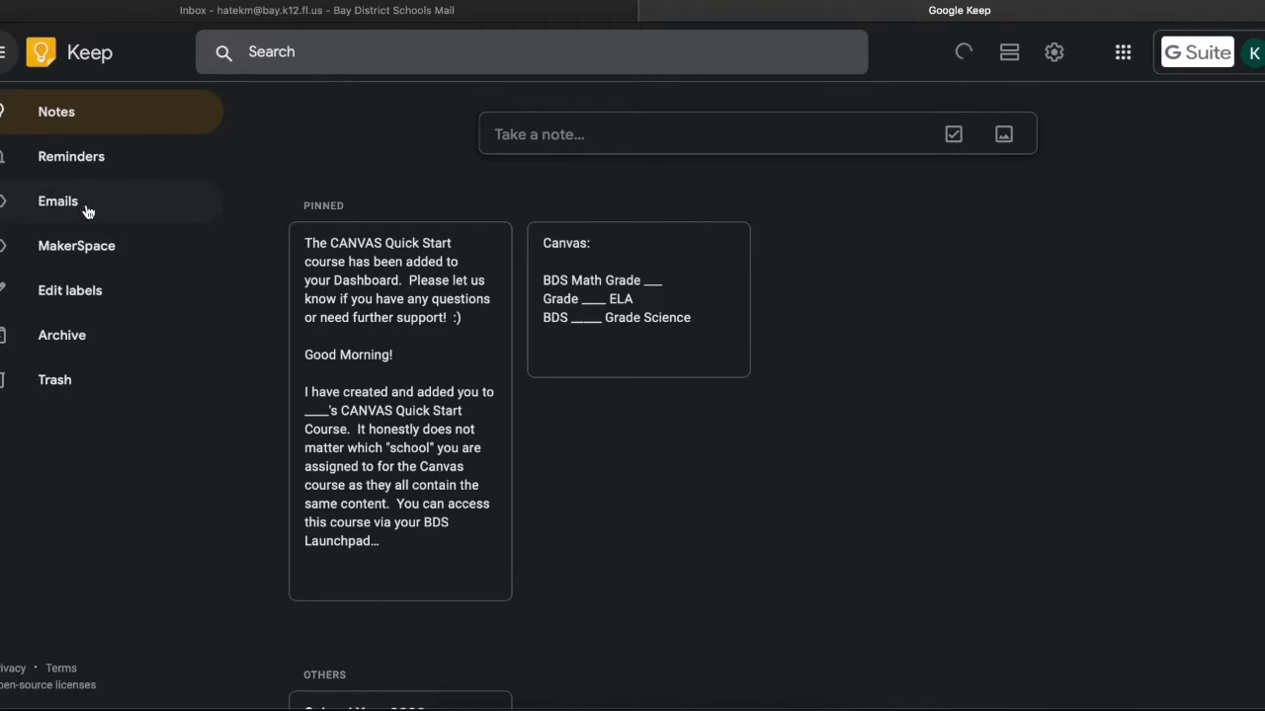
- View the label editor and close it without changing any labels
click(70, 299)
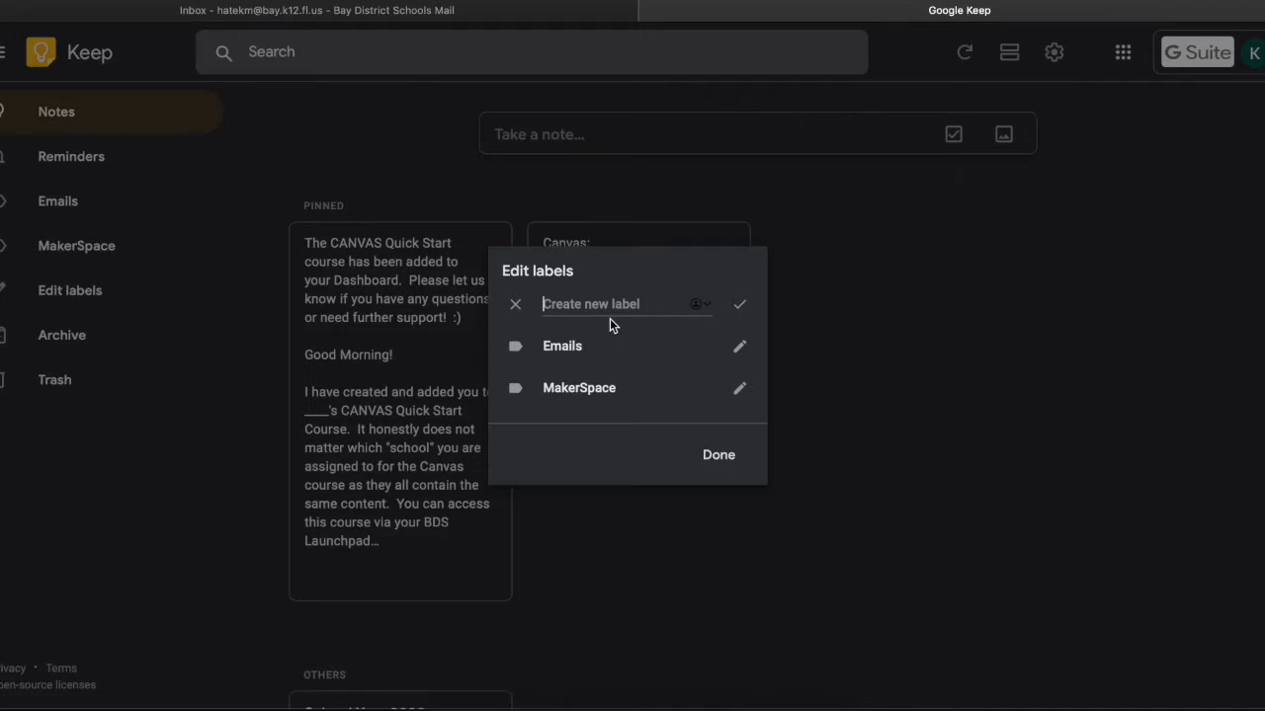
click(717, 453)
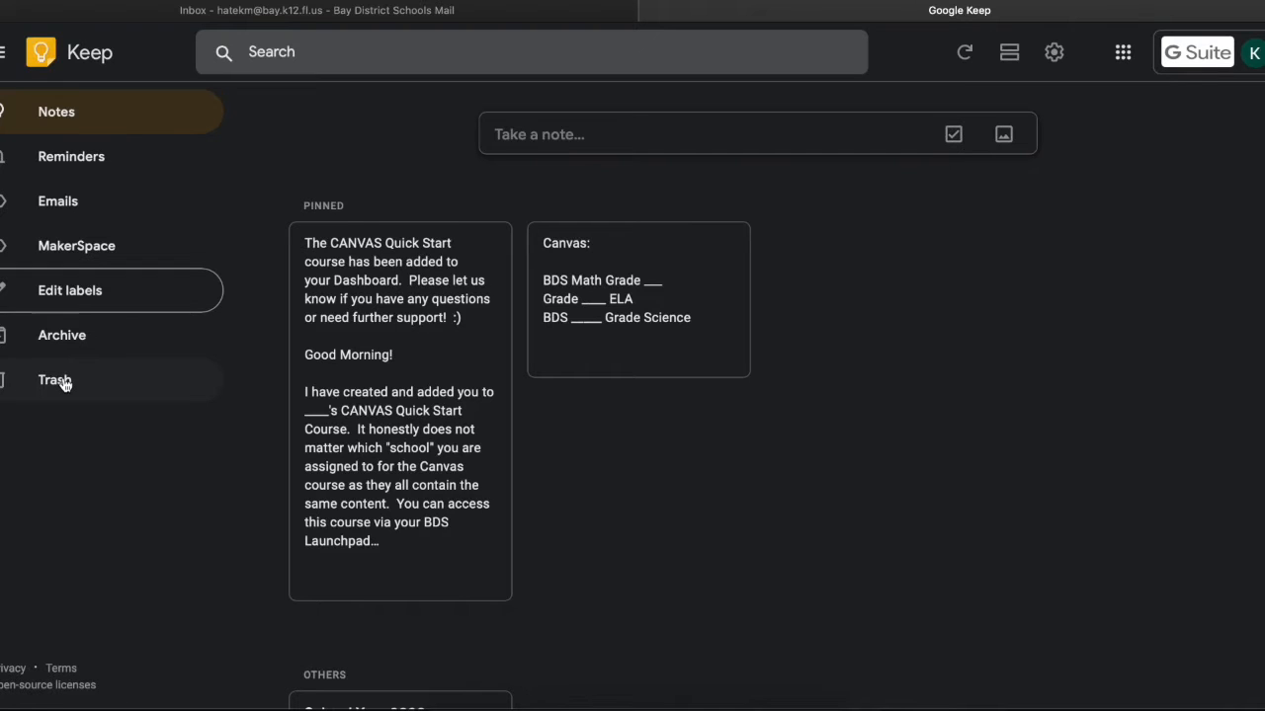
- Search the notes for "school", clear the search text and return to the full notes list
click(289, 51)
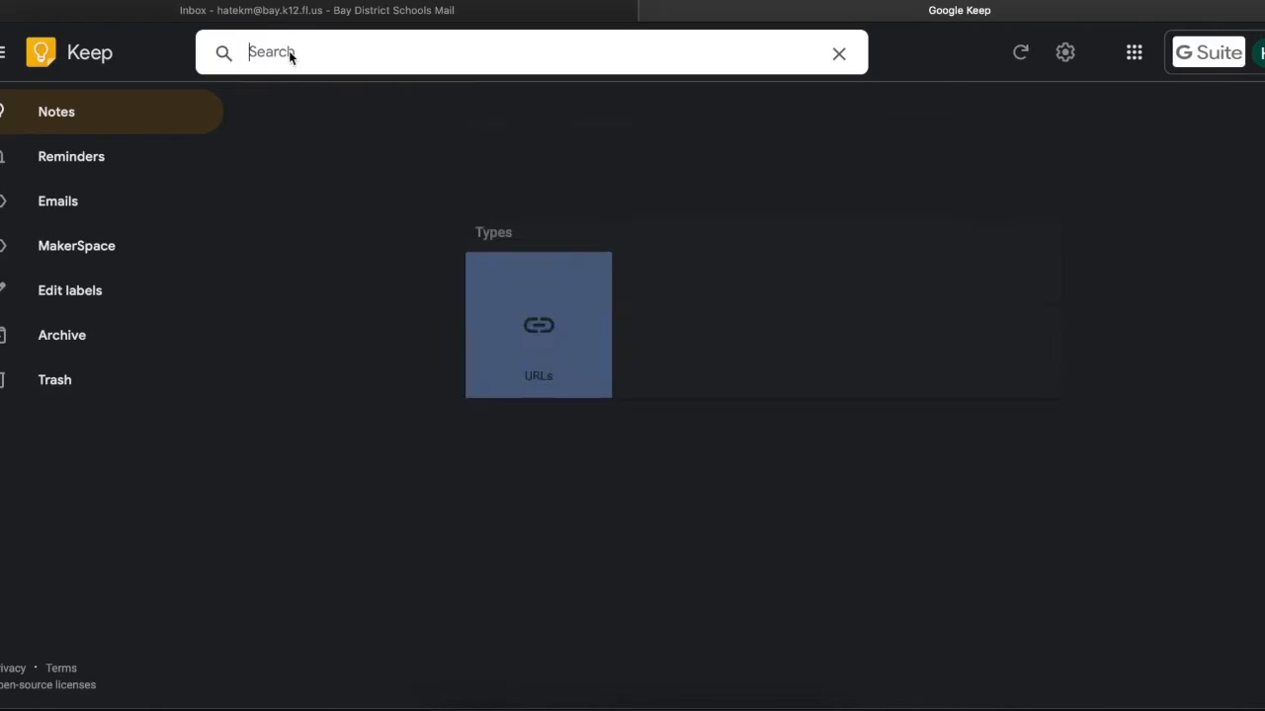
text(school)
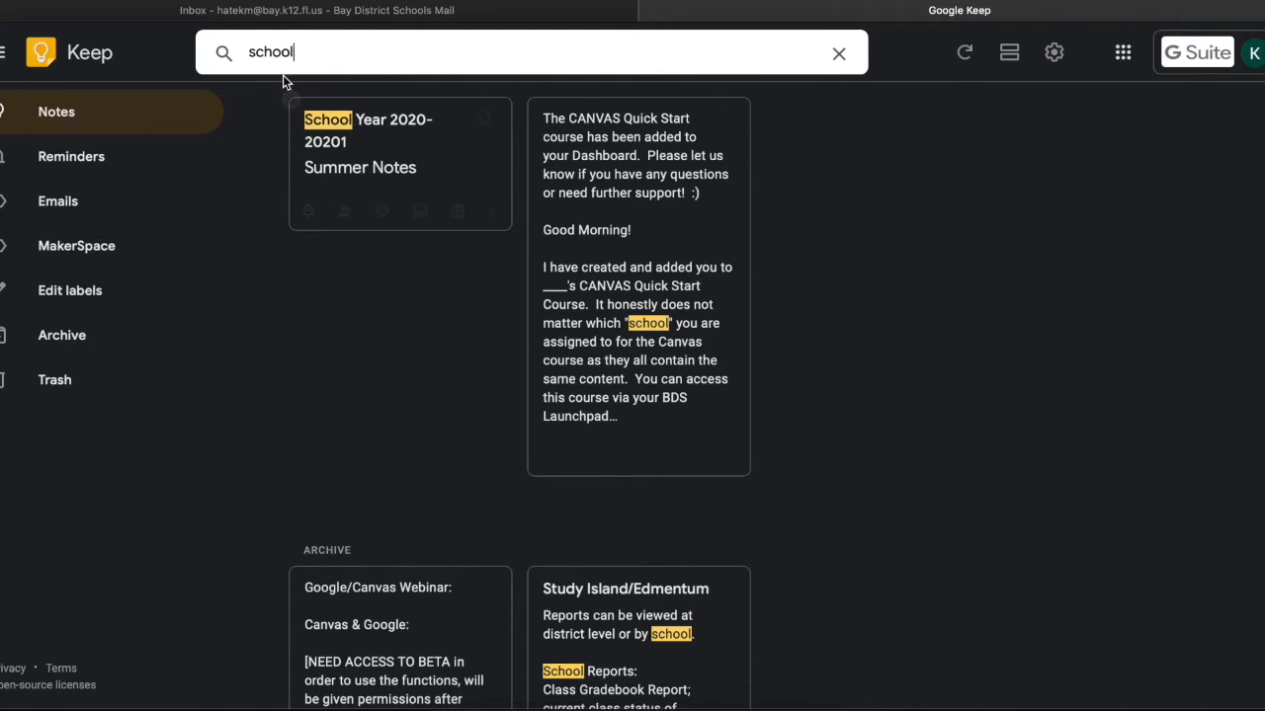
key(BackSpace)
key(BackSpace)
key(BackSpace)
key(BackSpace)
key(BackSpace)
key(BackSpace)
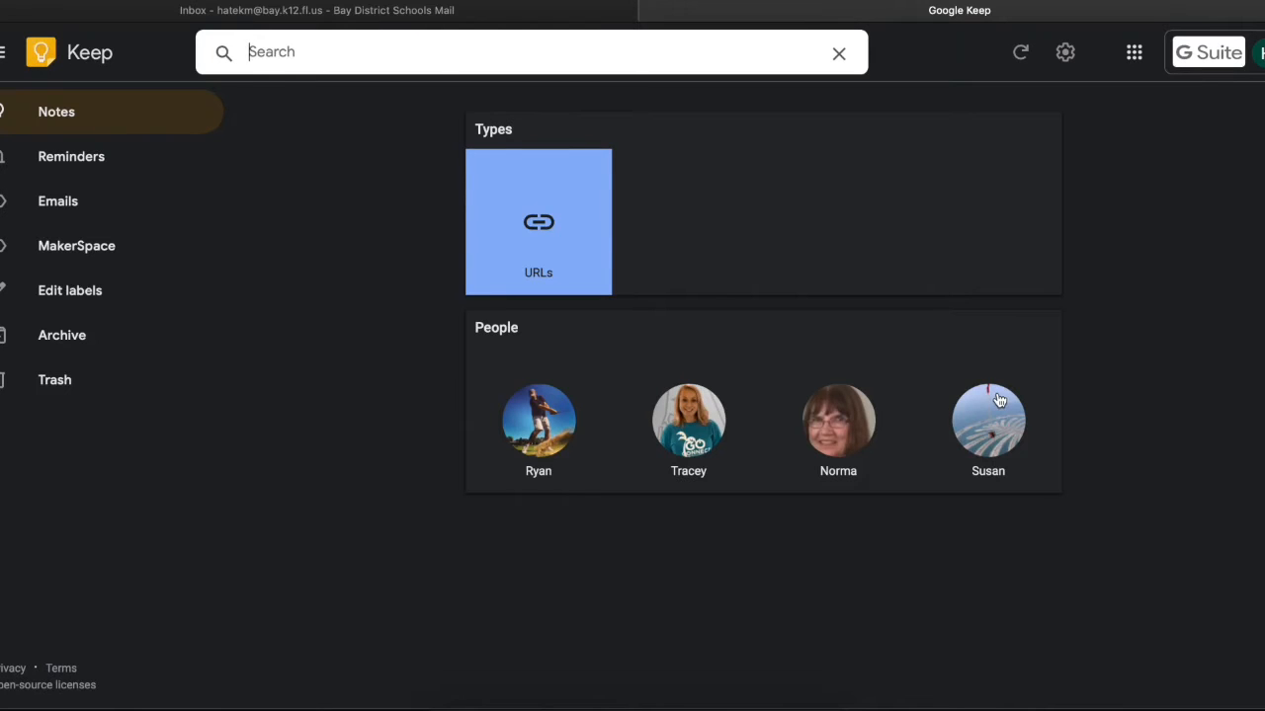
click(839, 53)
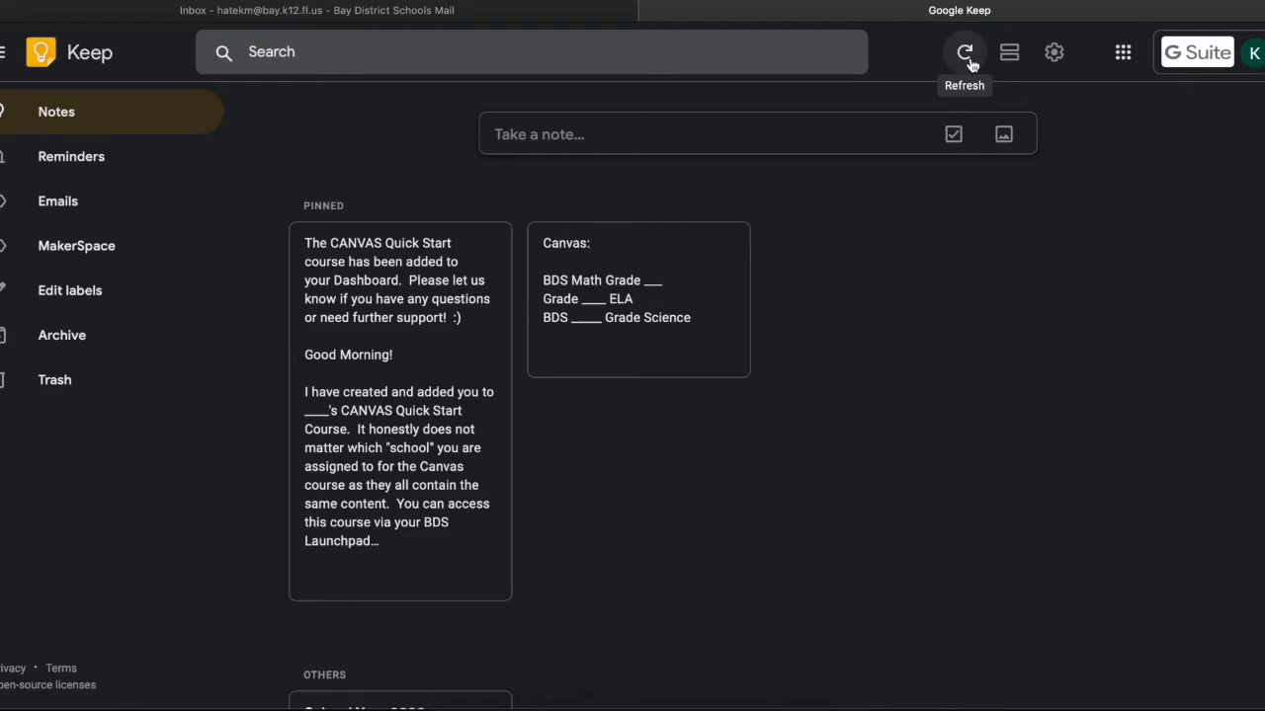
- Switch the notes to list view and back to grid view
click(1018, 65)
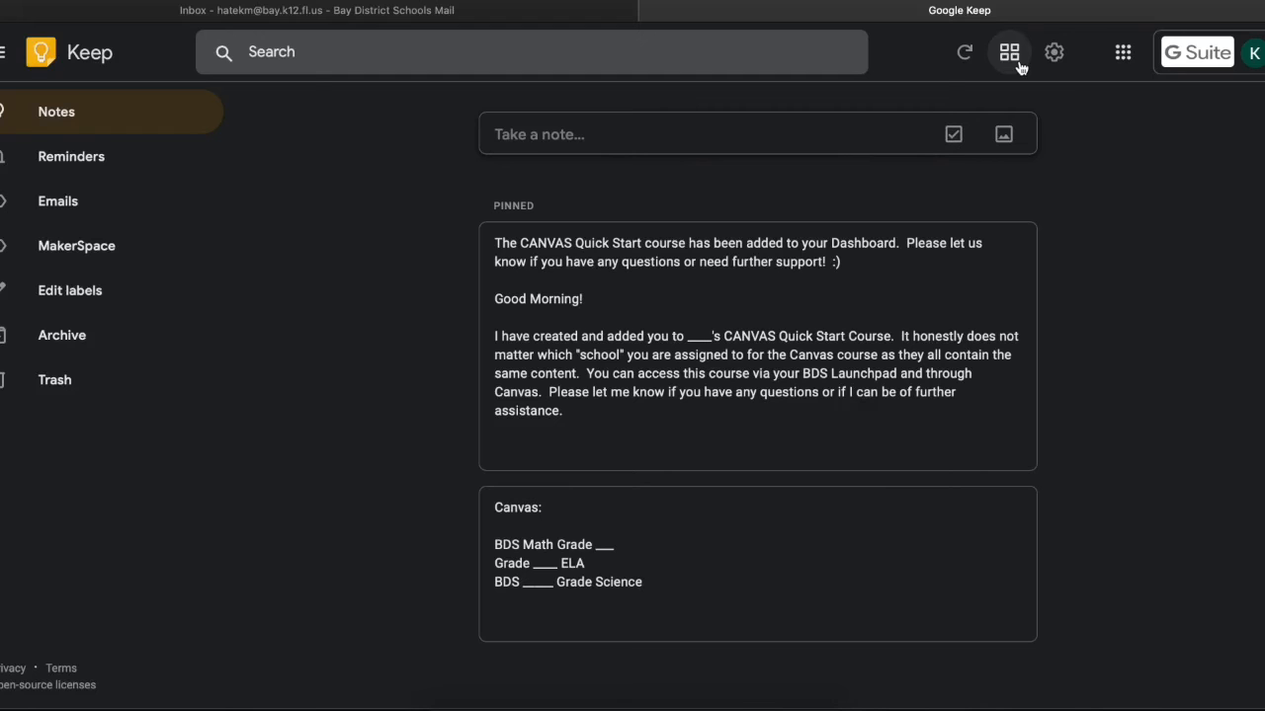
click(999, 61)
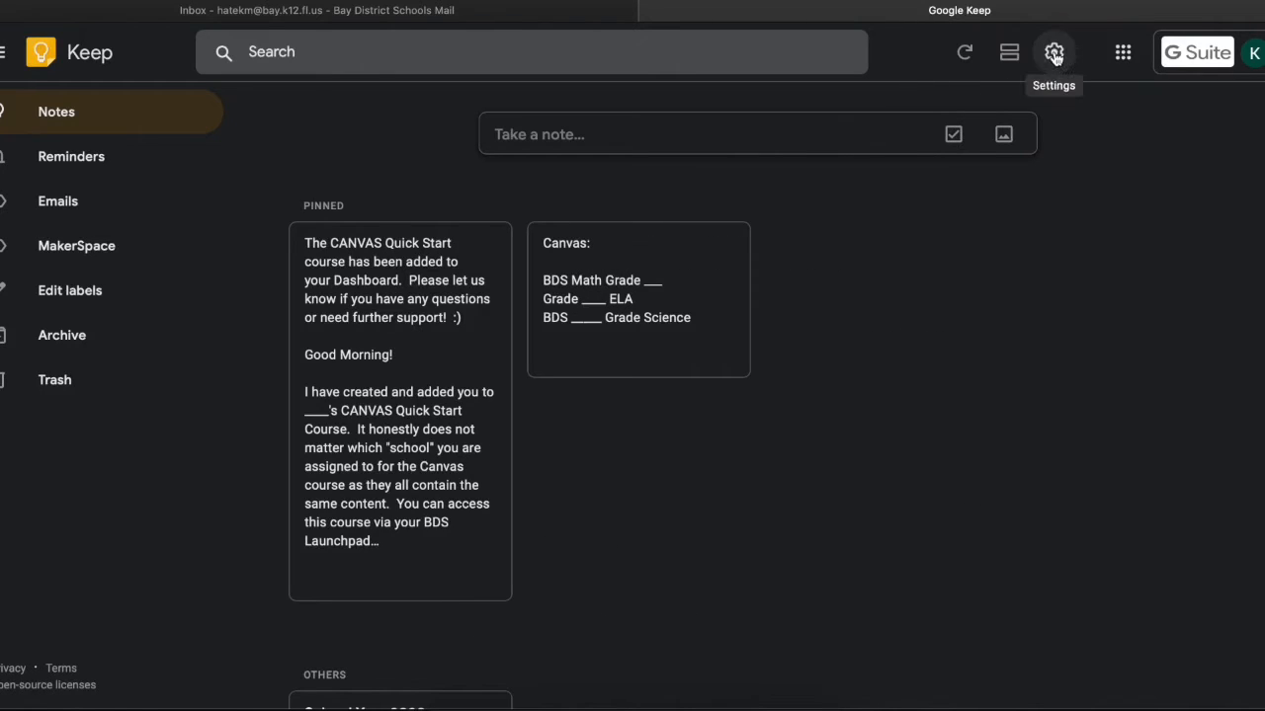
- Disable Keep's dark theme and enable it again
click(1056, 55)
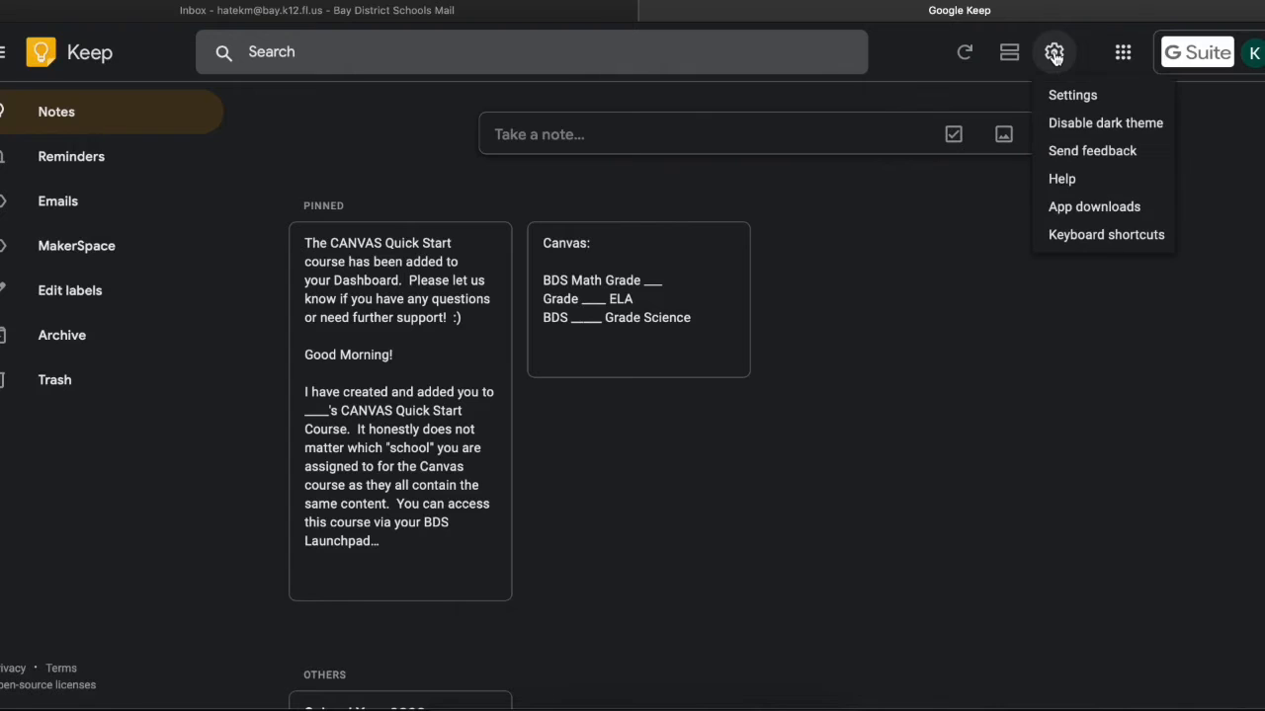
click(1095, 135)
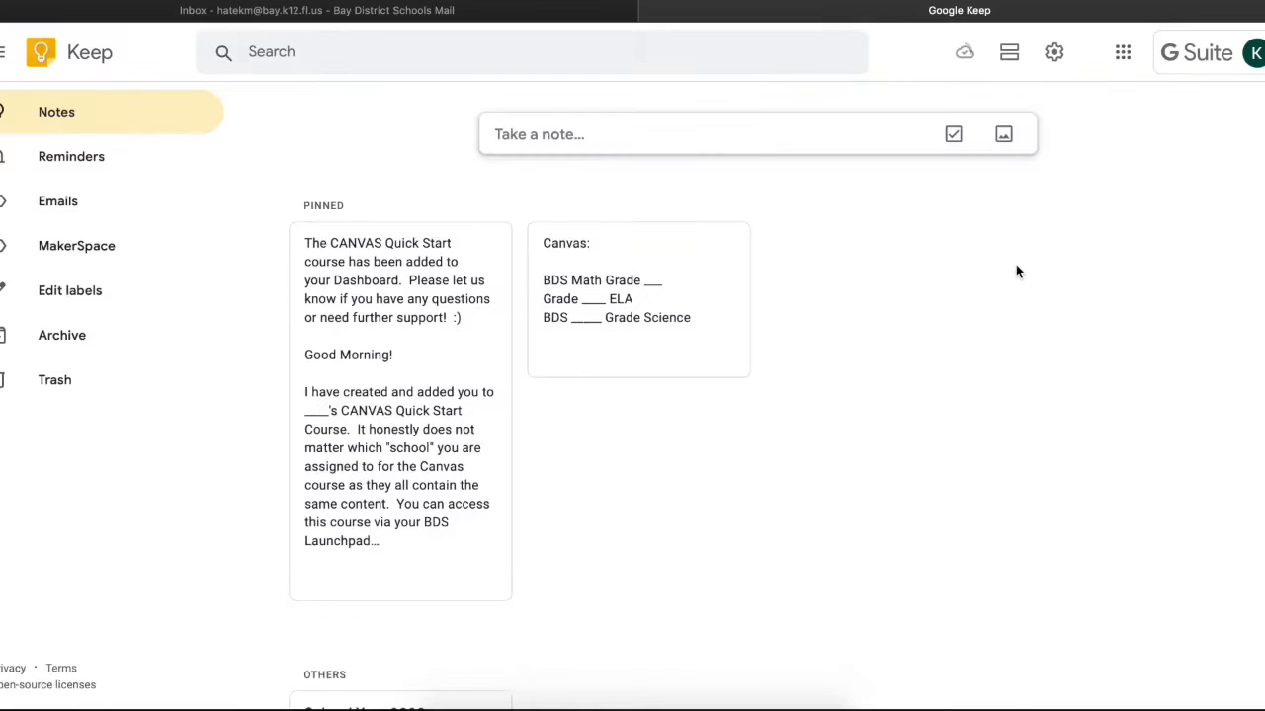
click(1054, 52)
click(1071, 122)
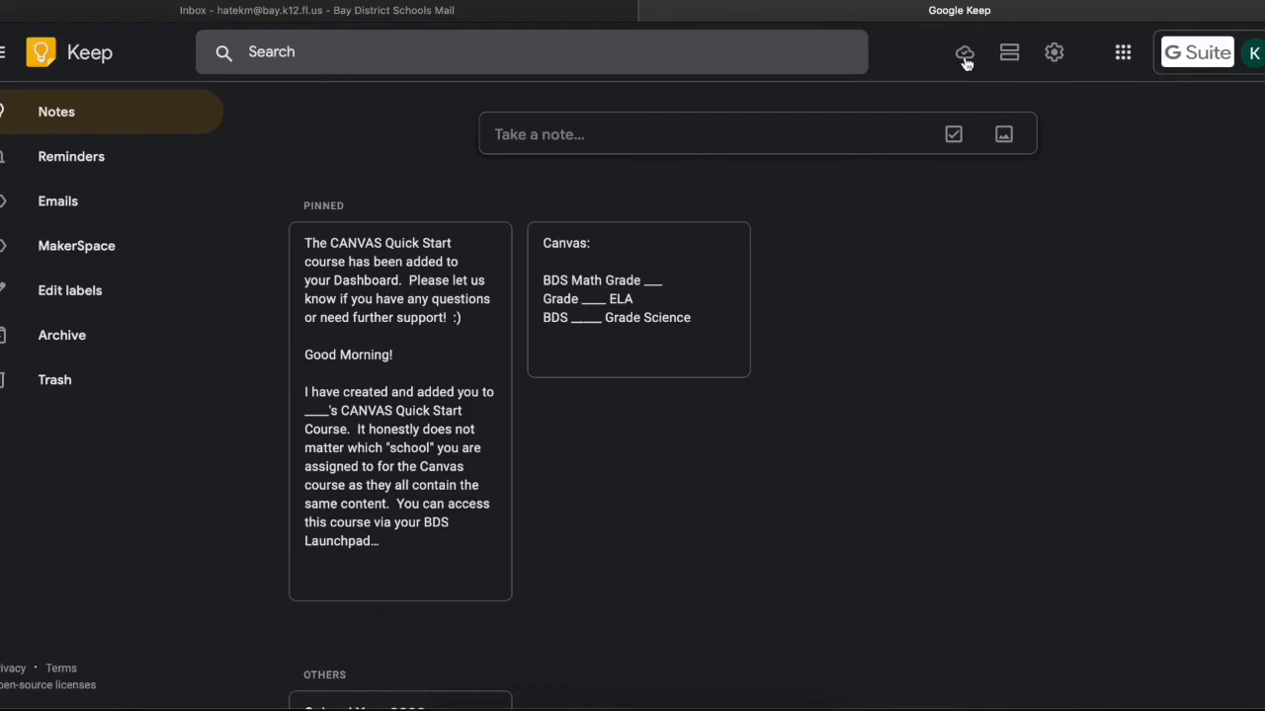
- Look through the Google apps available from Keep and close the app launcher
click(1126, 60)
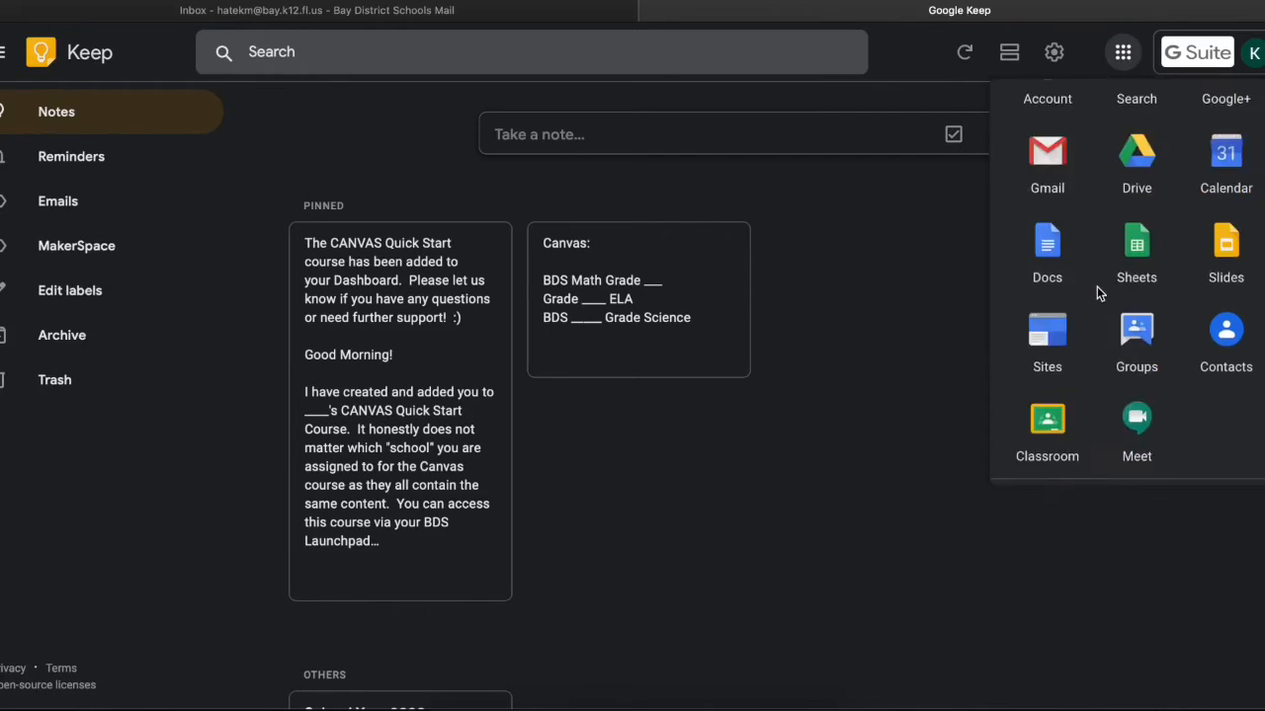
scroll(1097, 287, down, 5)
scroll(1097, 287, up, 6)
click(926, 336)
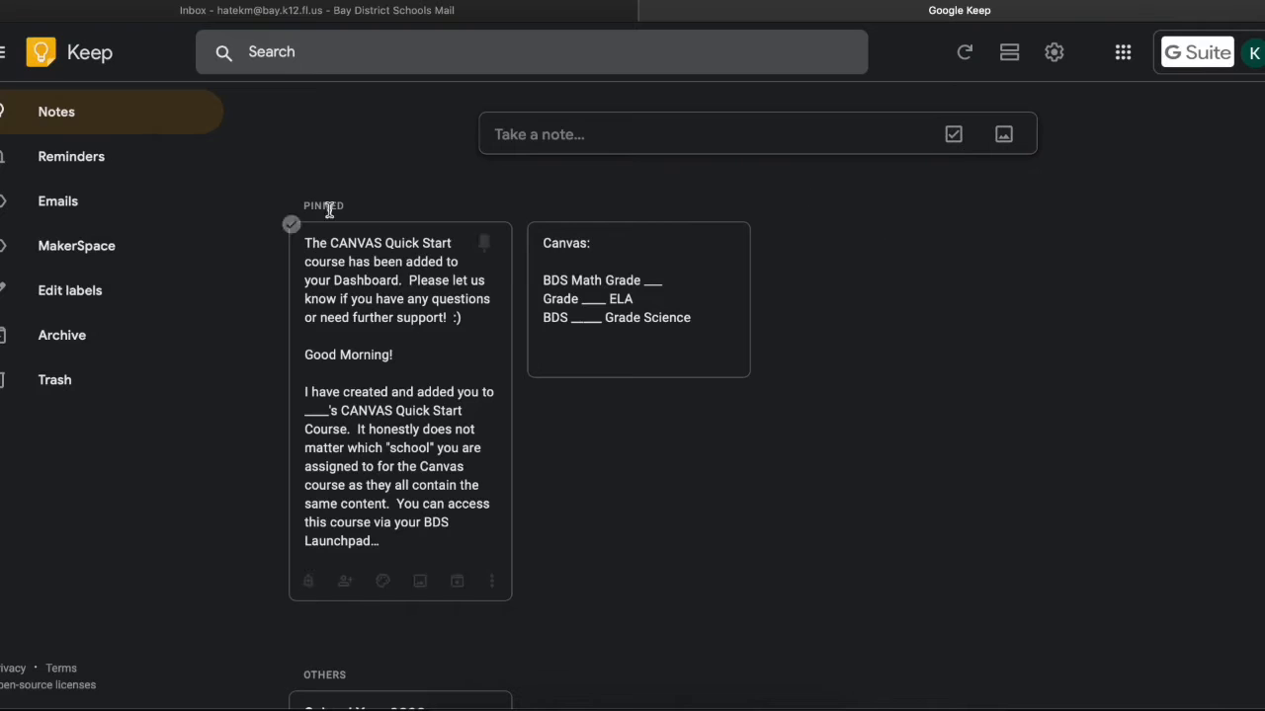
- Start a new checklist note and close it empty
click(953, 135)
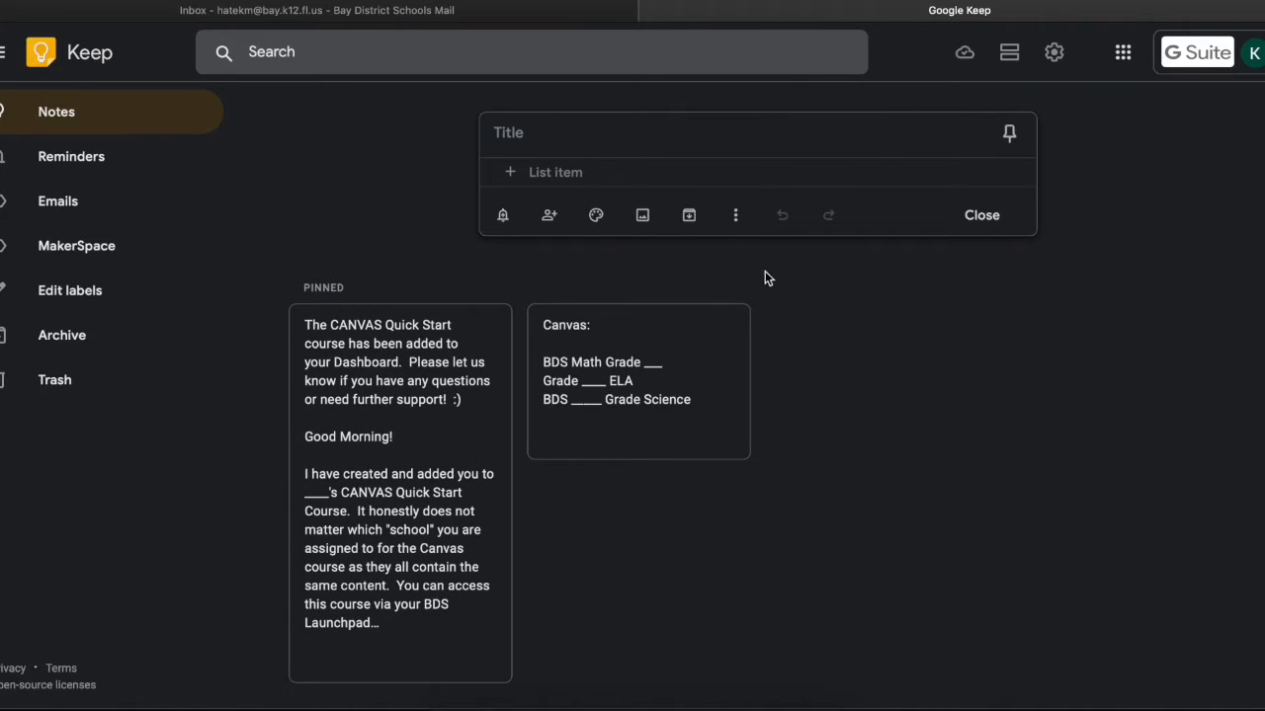
click(991, 211)
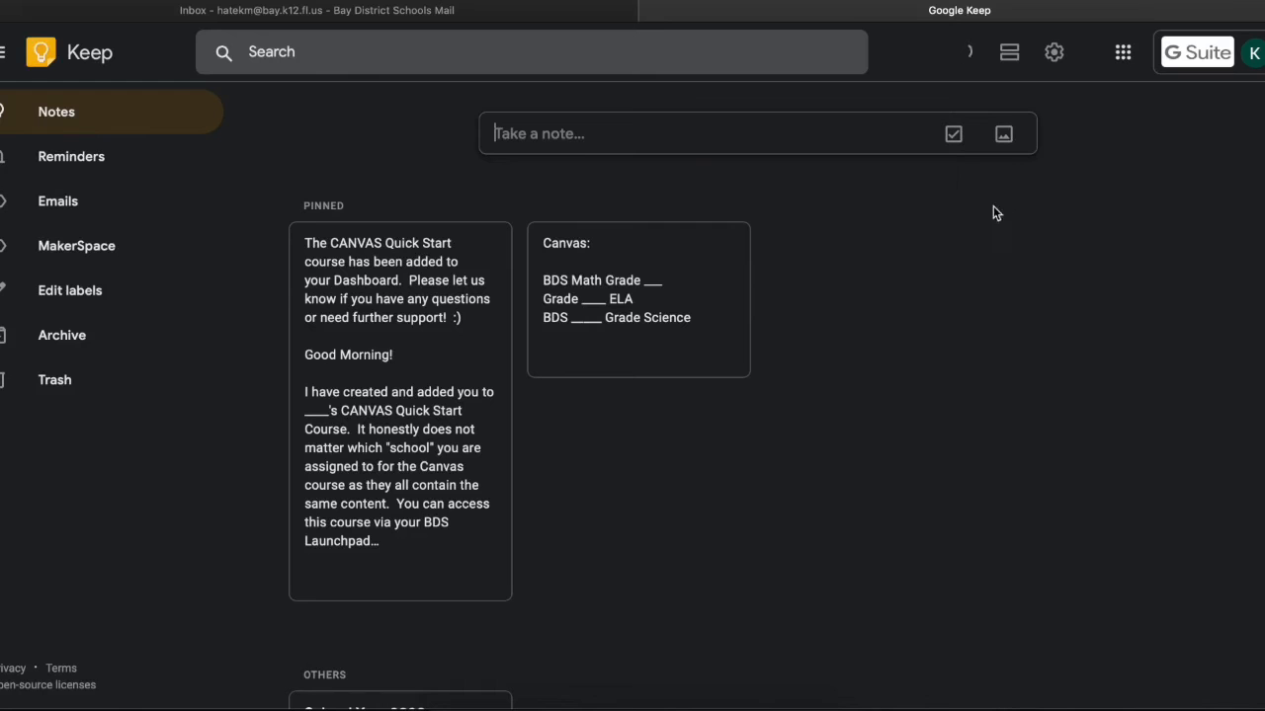
- Look at the image file picker for a new image note and cancel it without choosing a file
click(1006, 141)
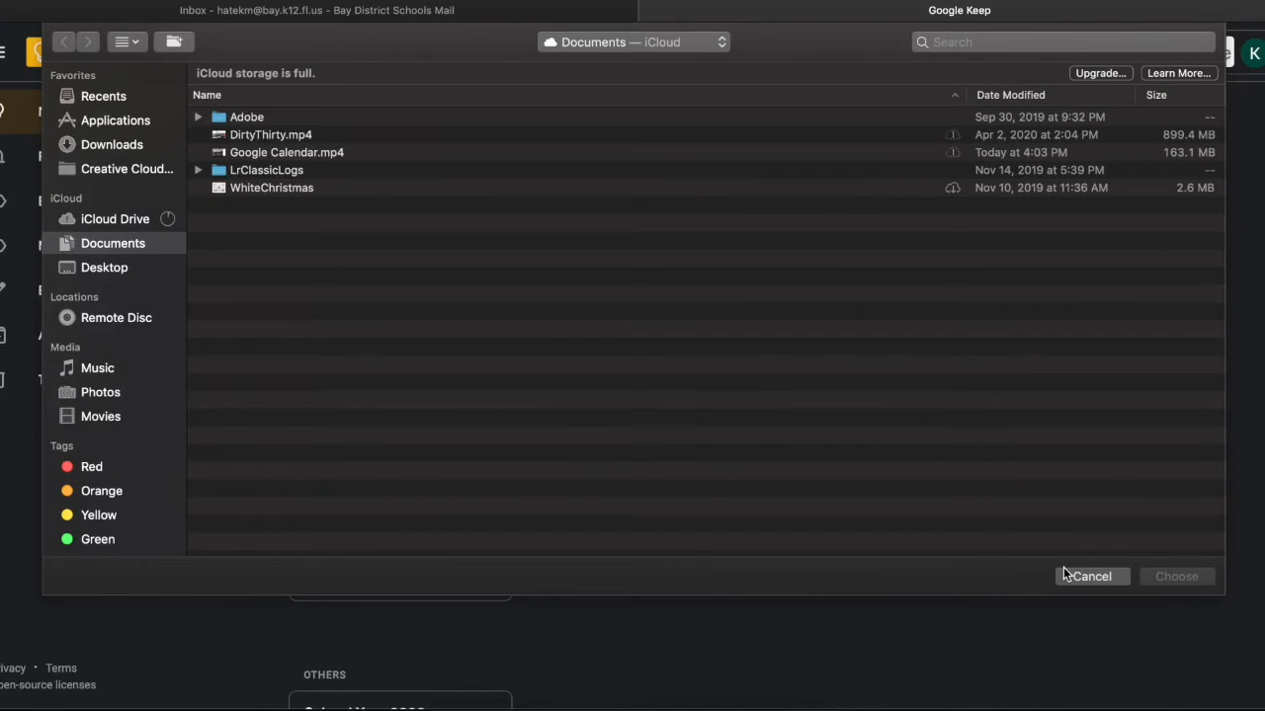
click(1070, 577)
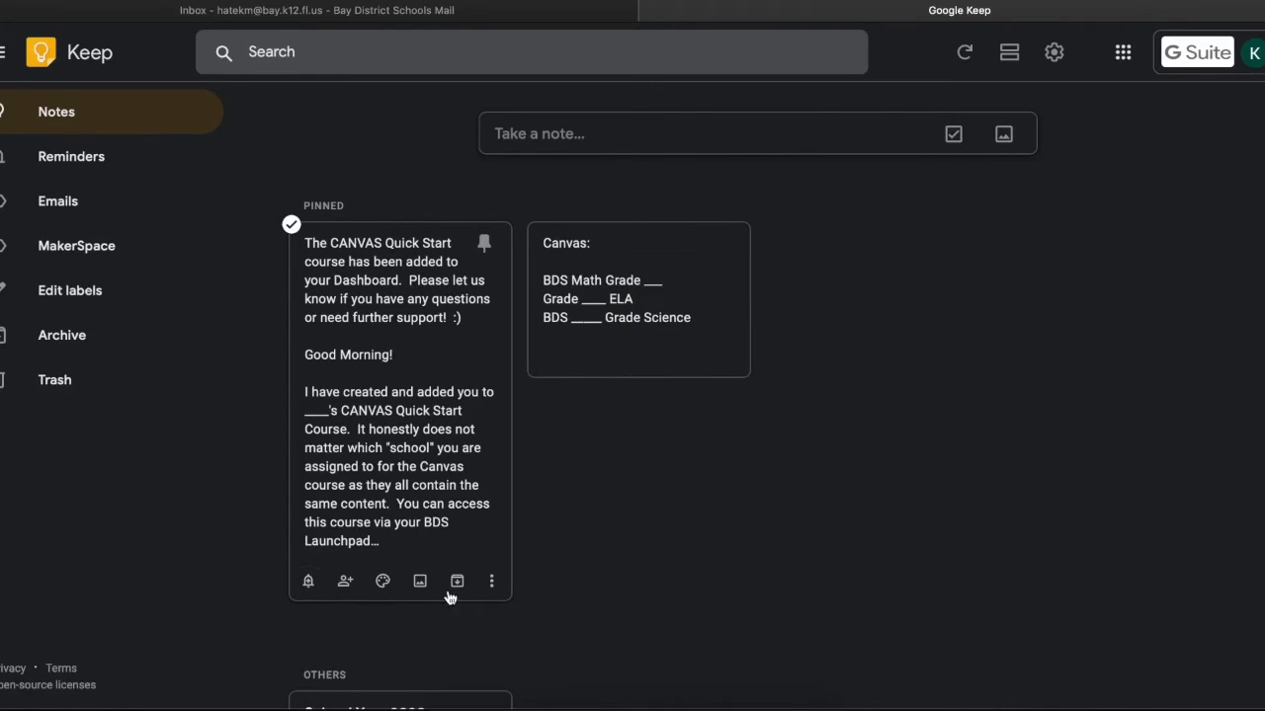
- Look at the reminder choices of the pinned CANVAS Quick Start note and its collaborator suggestions for "s", without saving anything
click(306, 583)
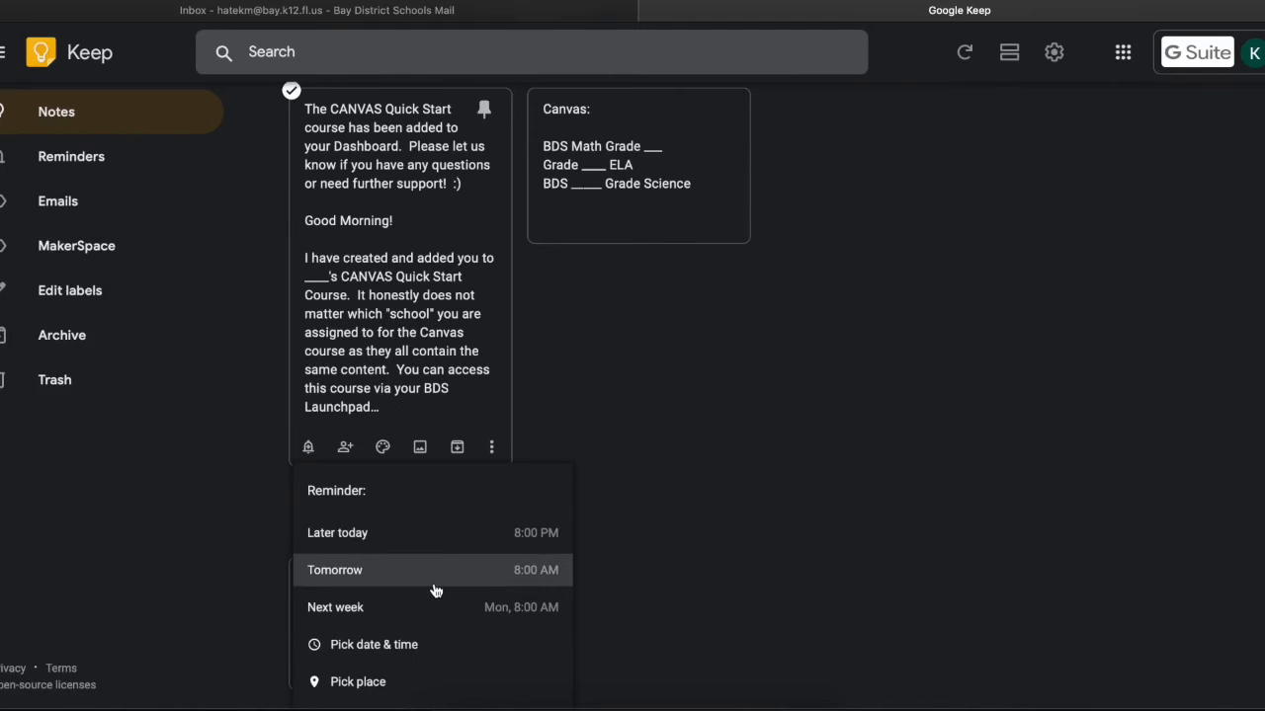
click(253, 581)
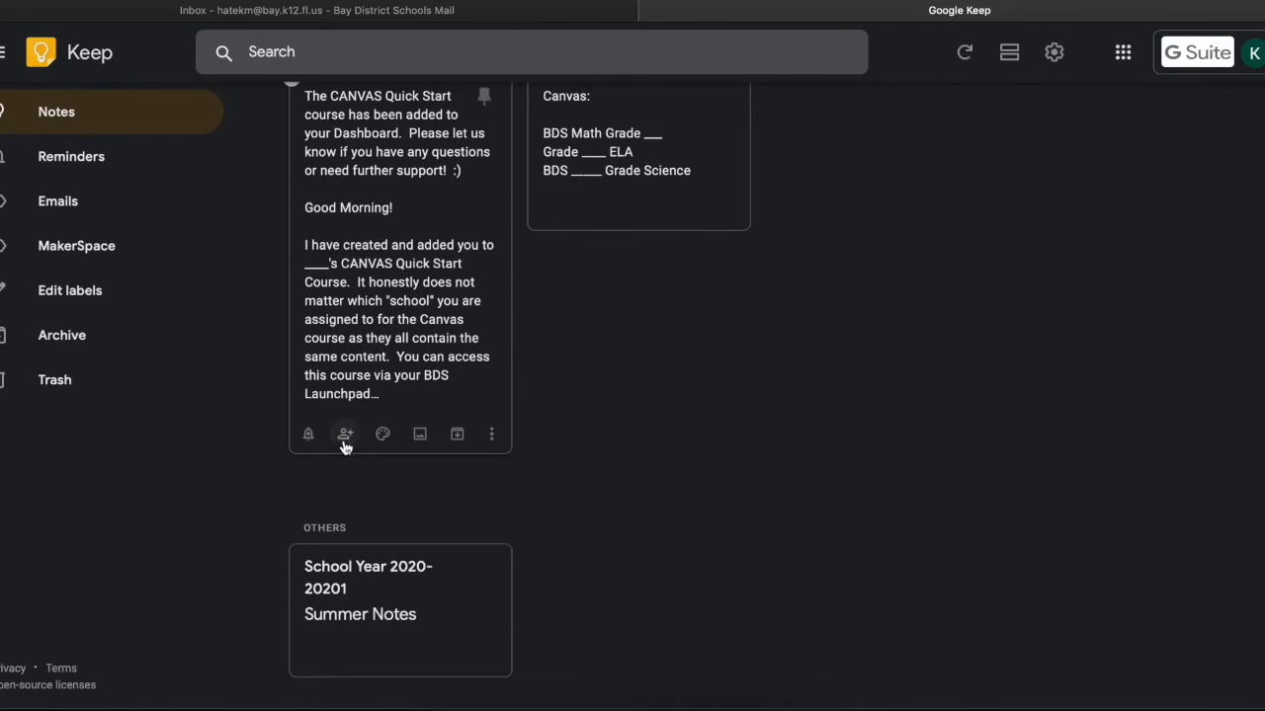
click(343, 438)
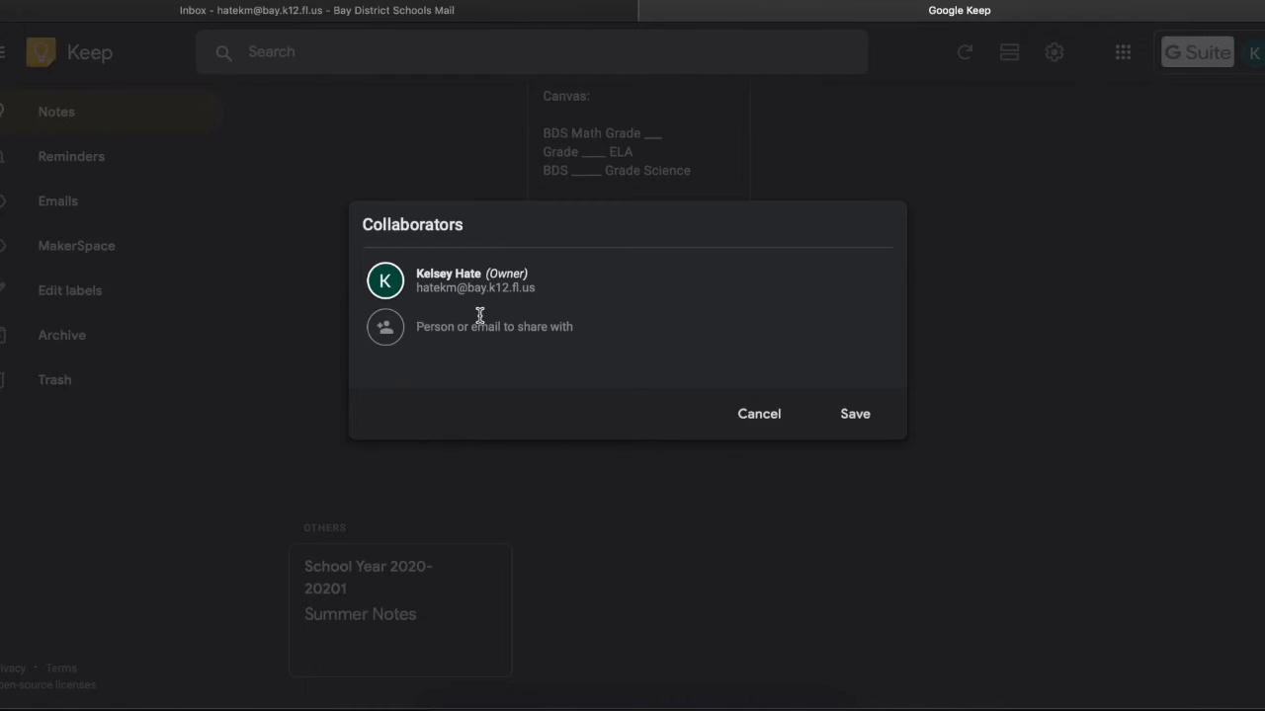
text(s)
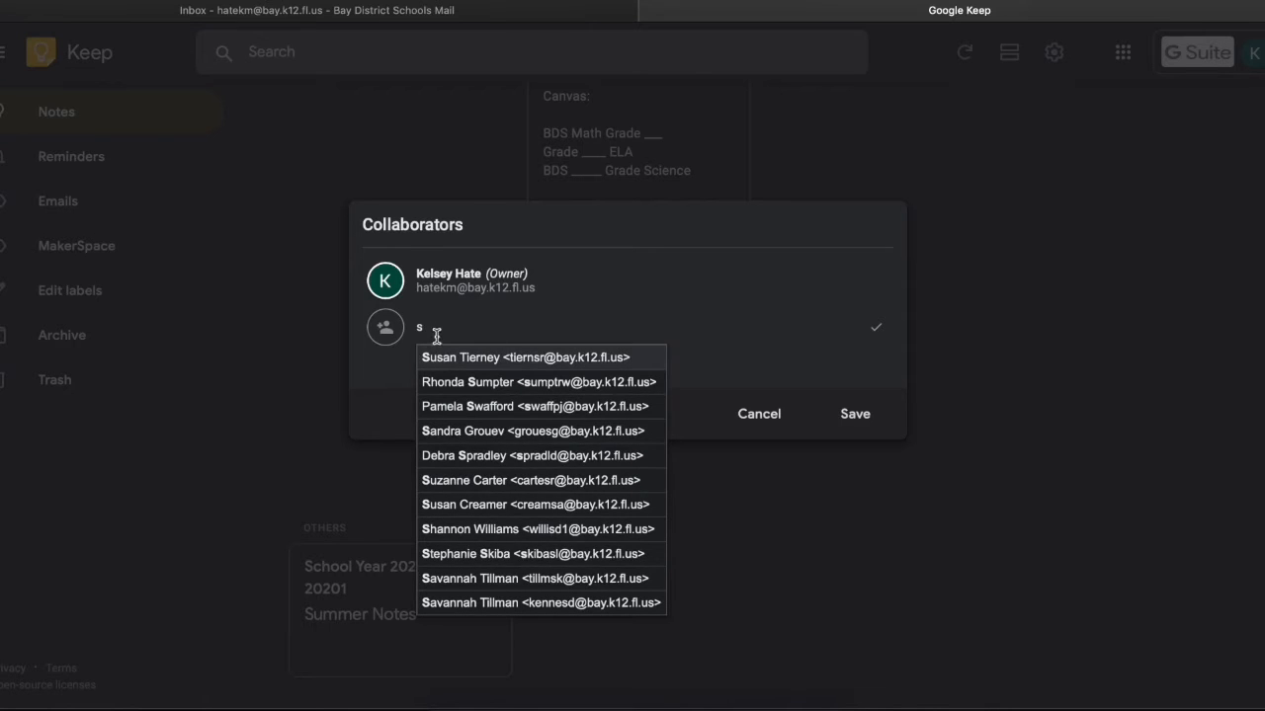
click(769, 415)
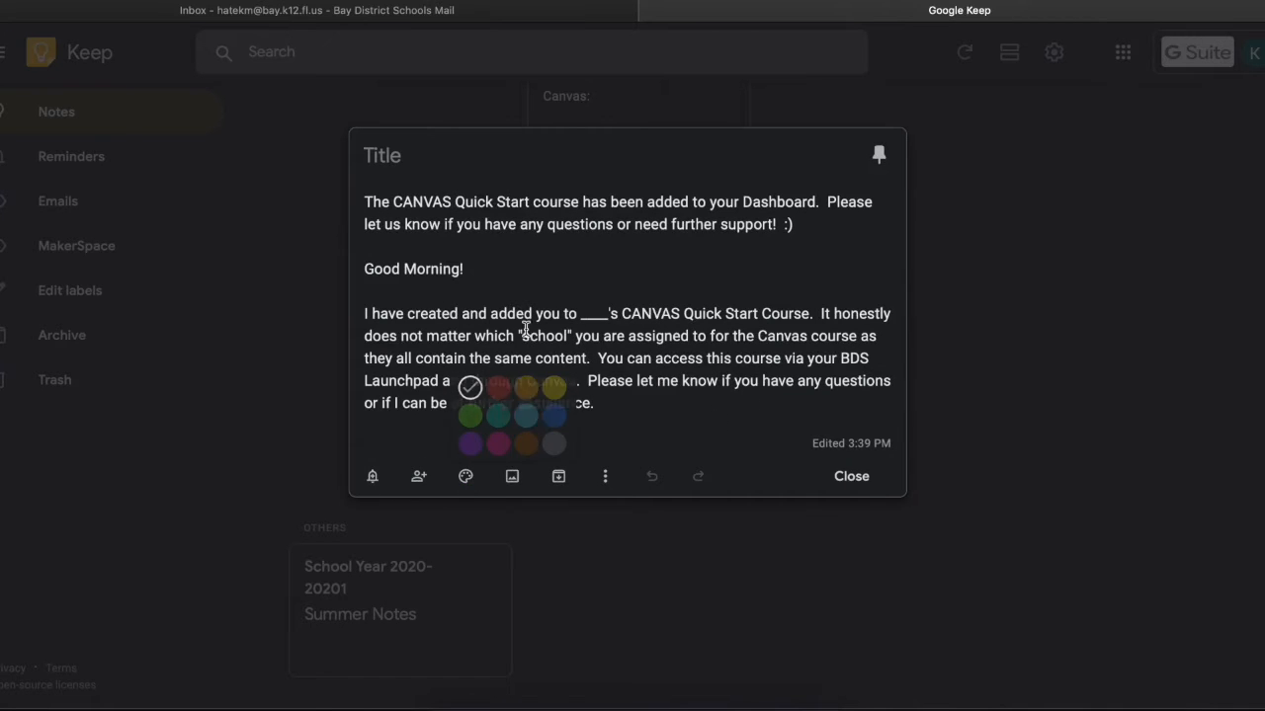
- Set the background color of the open CANVAS Quick Start note to pink
drag(623, 312, 676, 309)
click(465, 476)
click(497, 444)
click(680, 358)
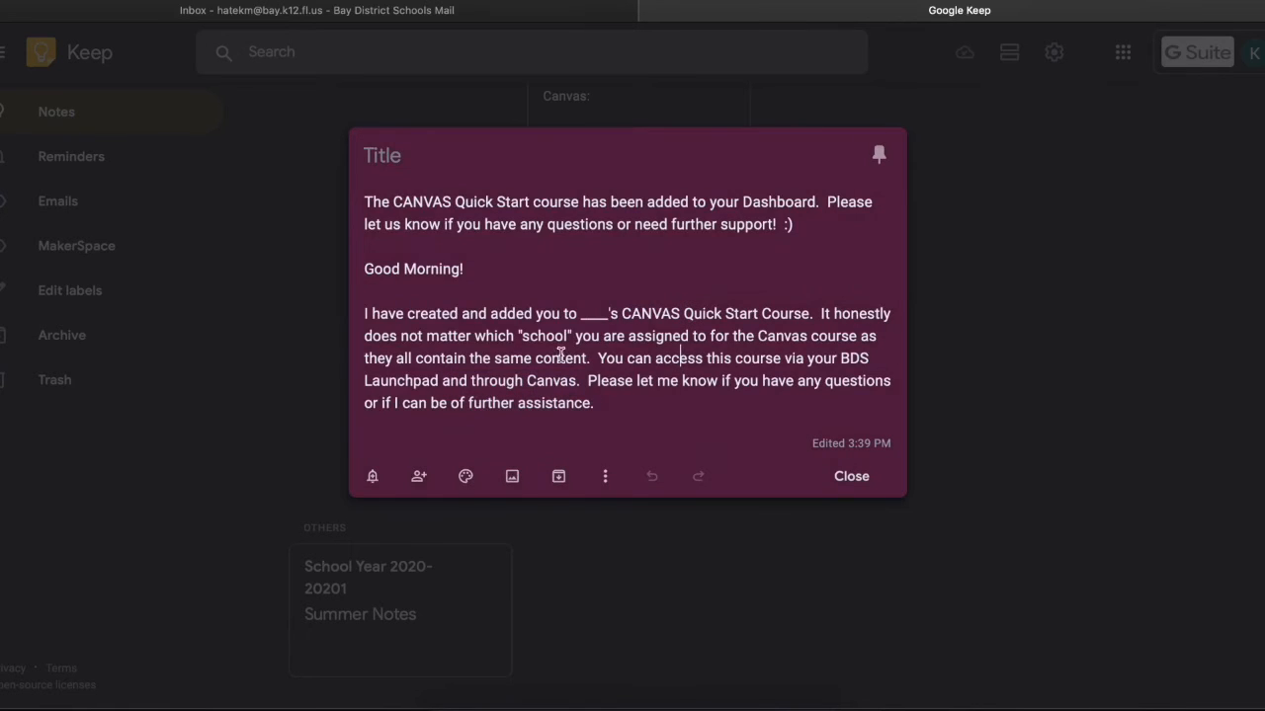
- Change the open CANVAS Quick Start note's background color to purple
drag(650, 378, 518, 359)
click(466, 476)
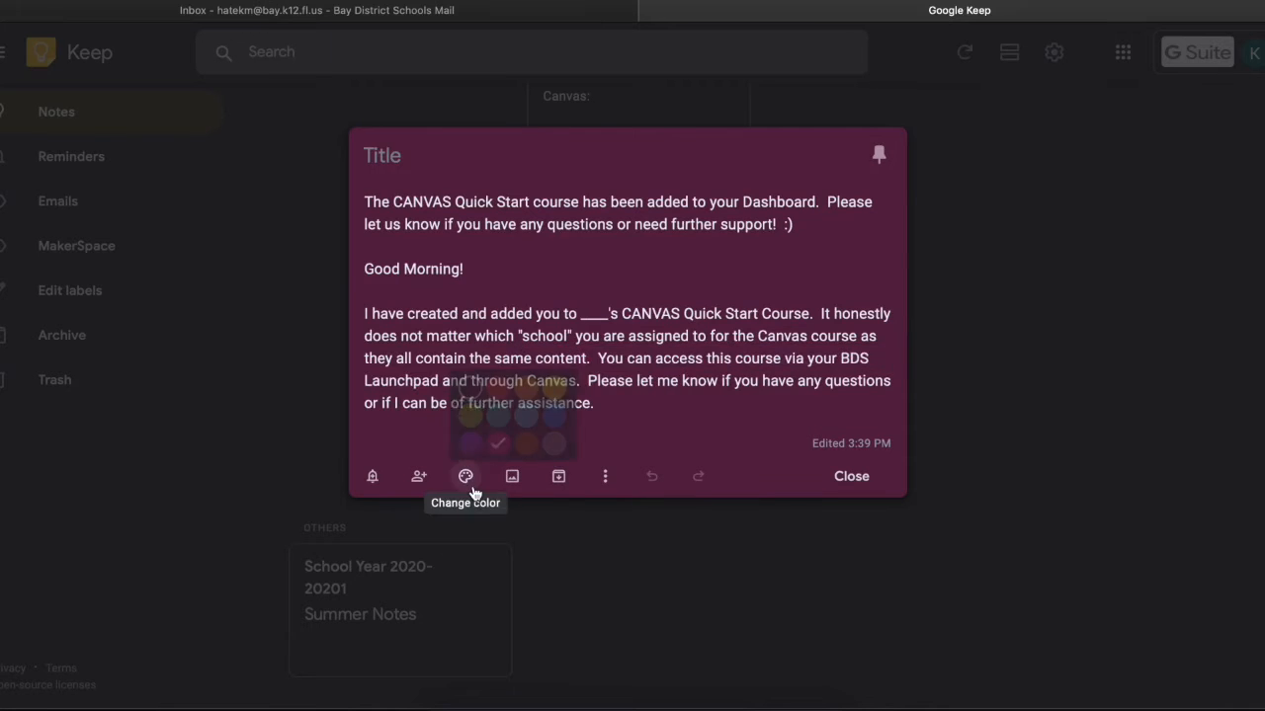
click(470, 442)
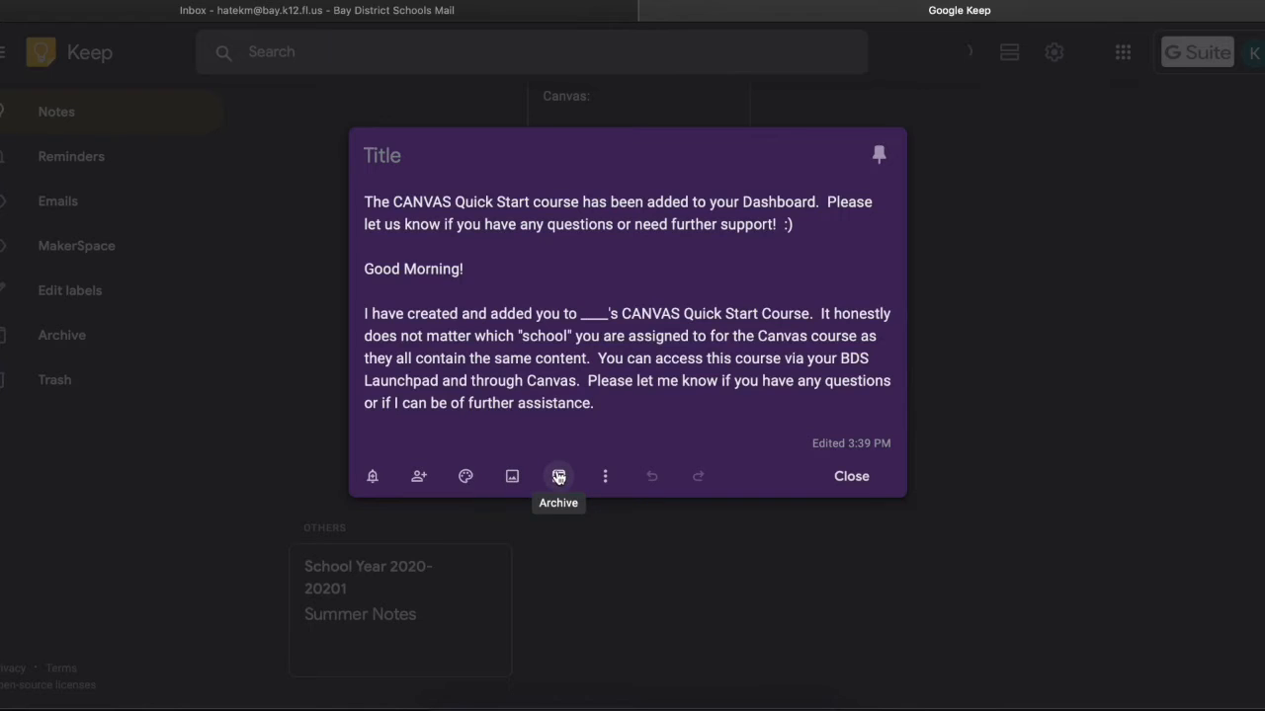
- Look through the additional actions offered for the open CANVAS Quick Start note and close the note
click(604, 477)
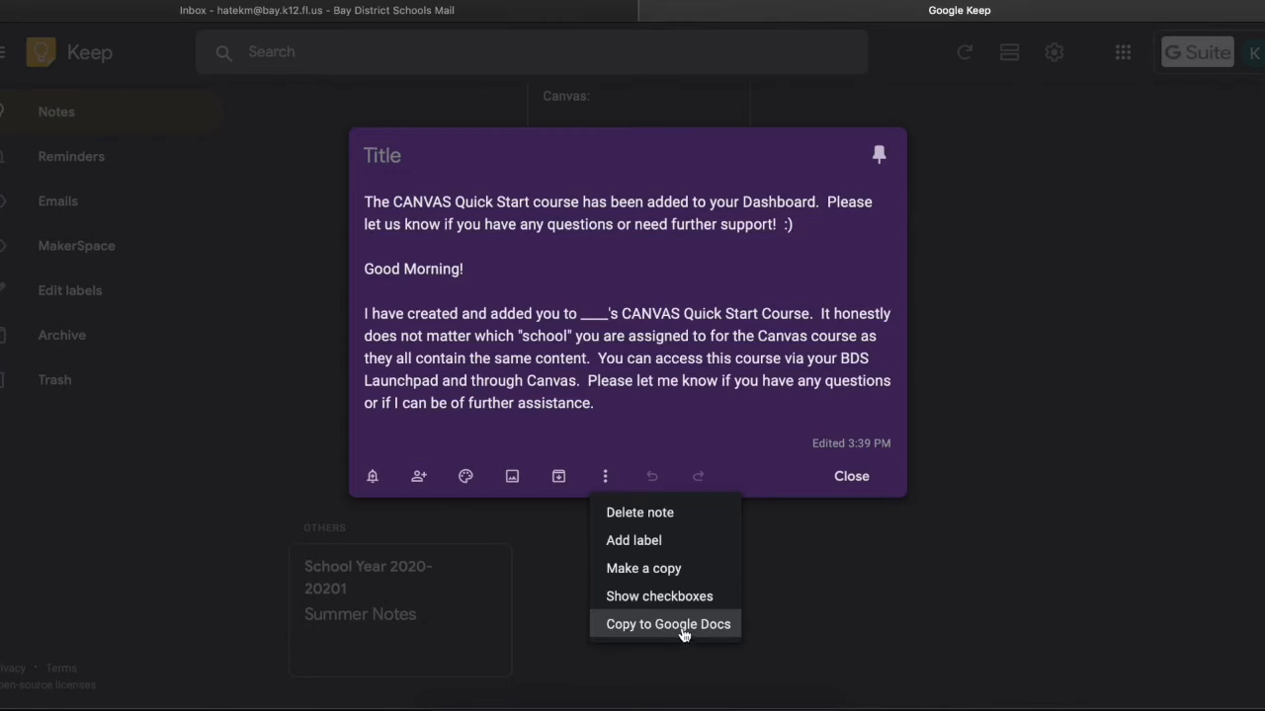
click(801, 542)
click(801, 542)
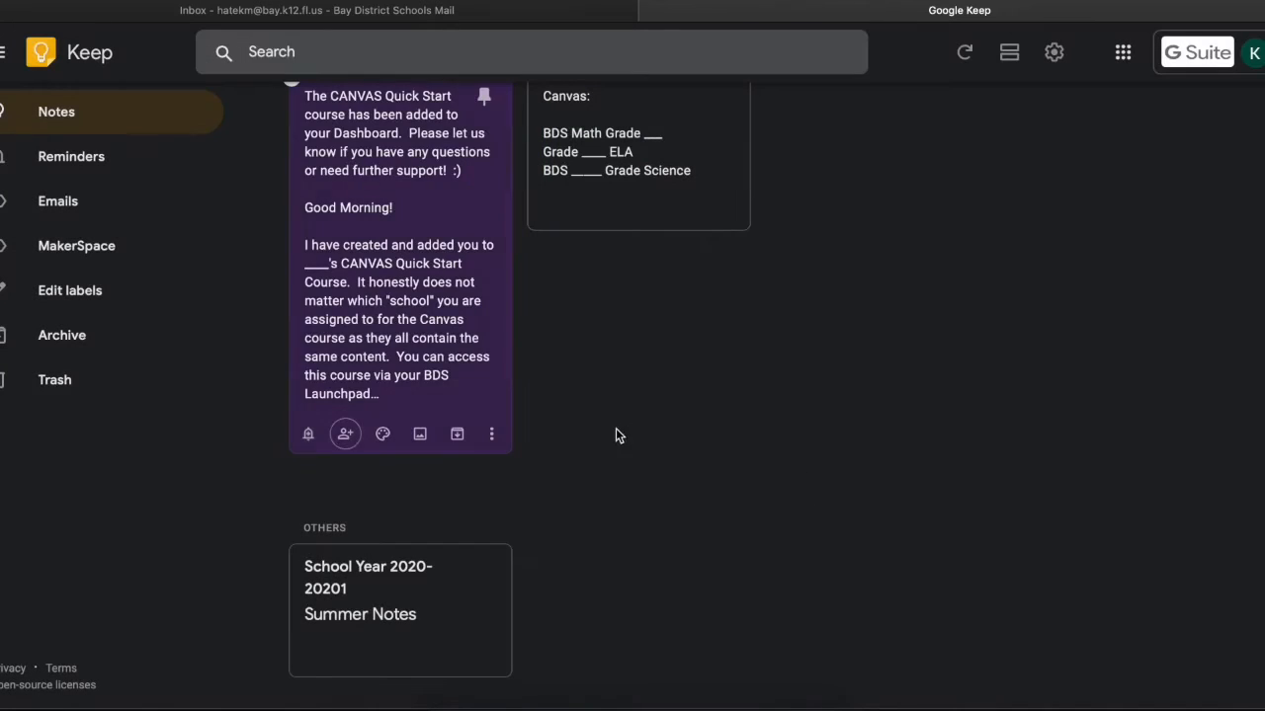
- Set the background color of the pinned "Canvas:" note to blue
scroll(740, 387, up, 3)
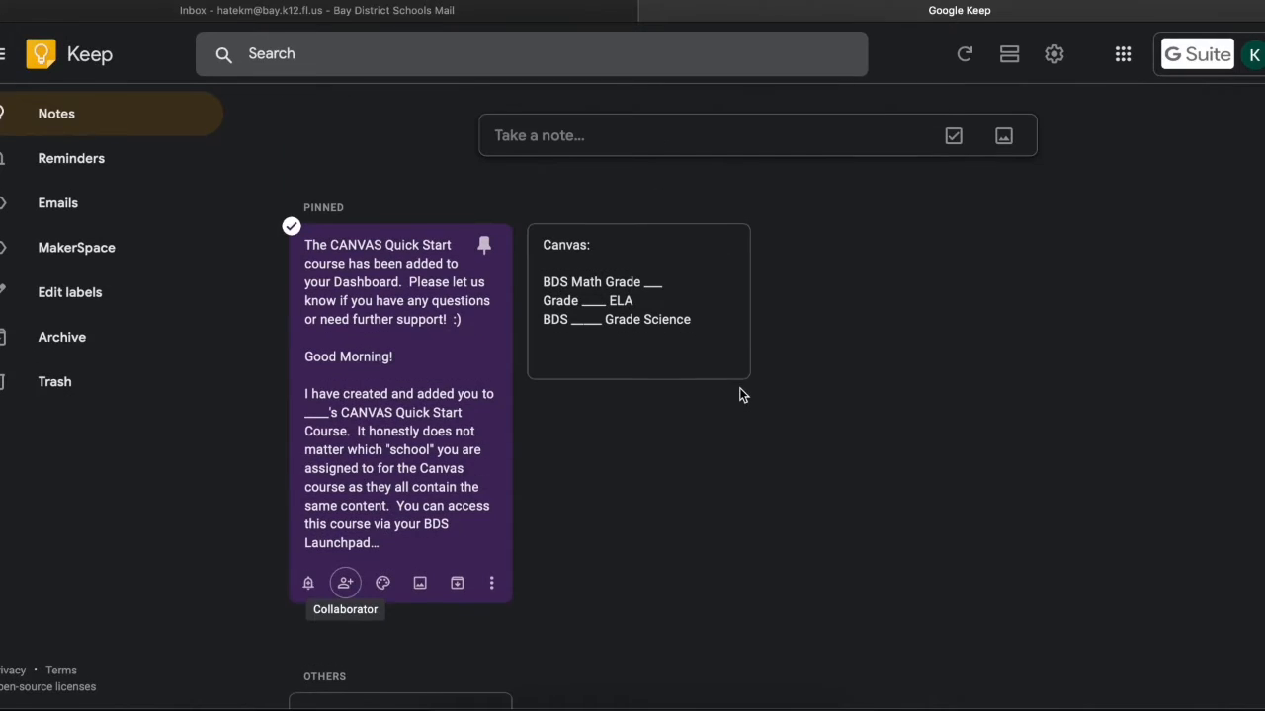
mouse_move(620, 357)
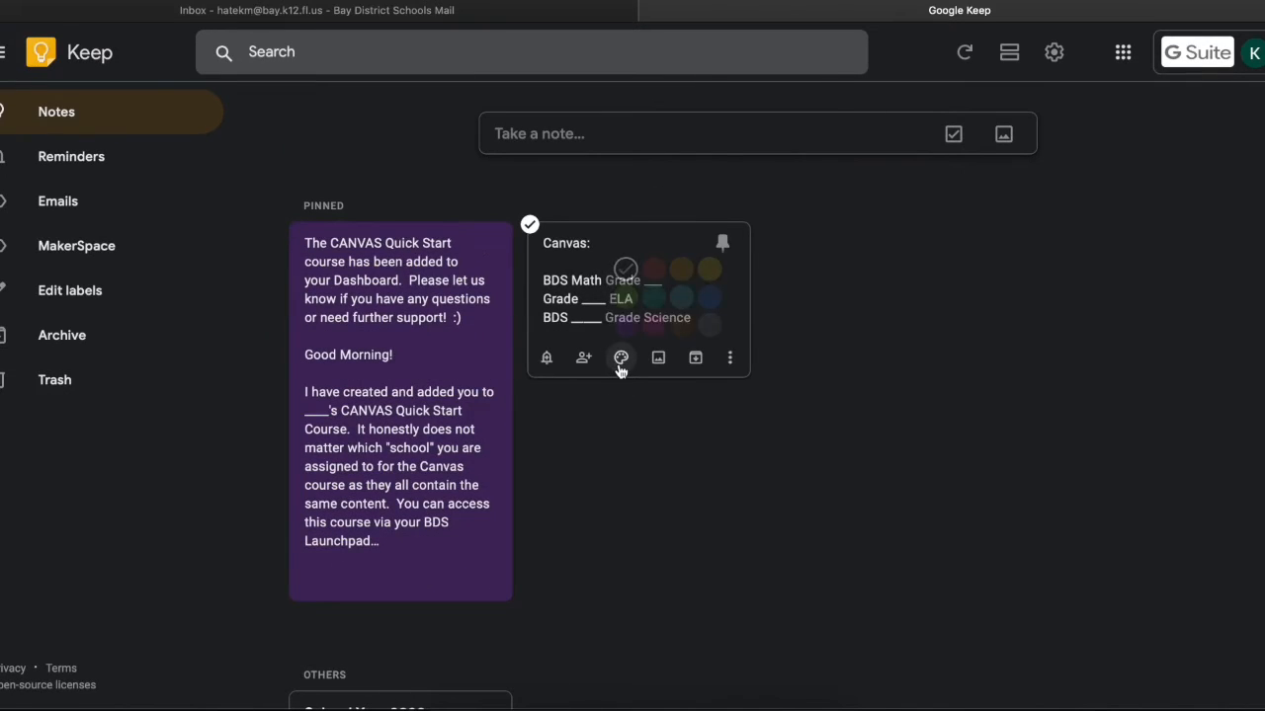
click(681, 297)
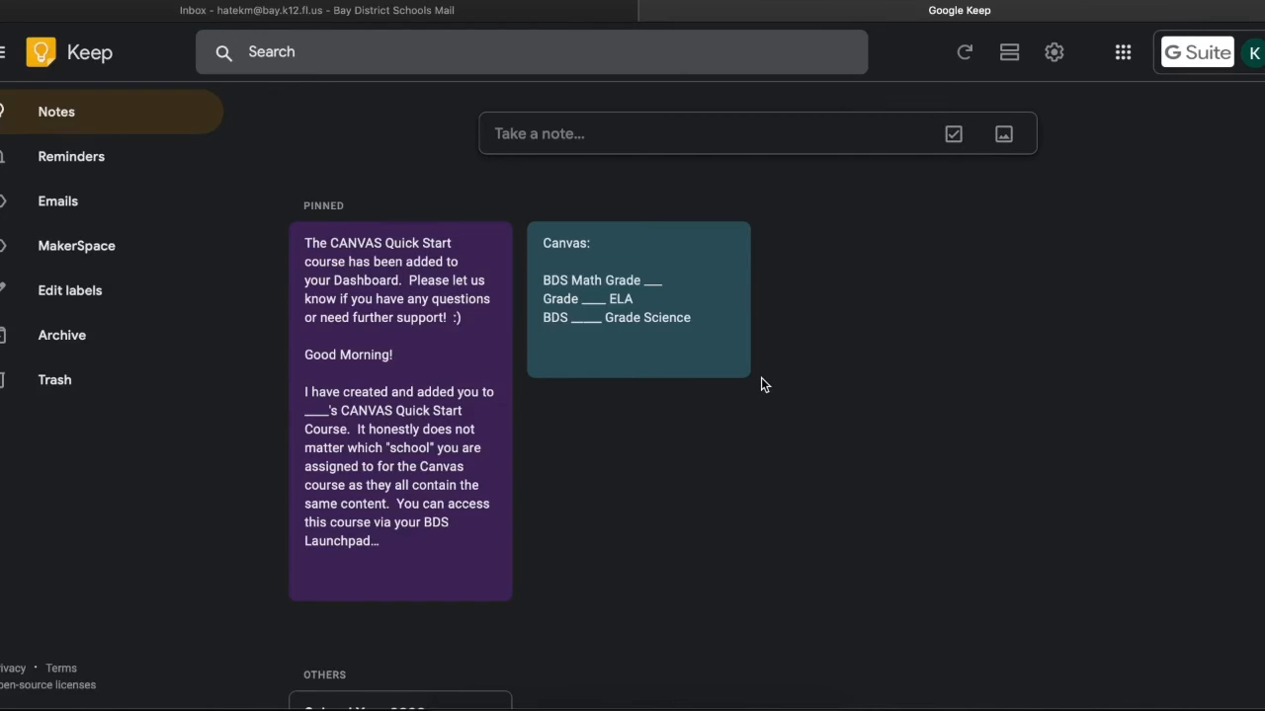
- Review Keep's settings for notes and lists, reminder defaults and sharing, and cancel without changing them
scroll(525, 526, down, 3)
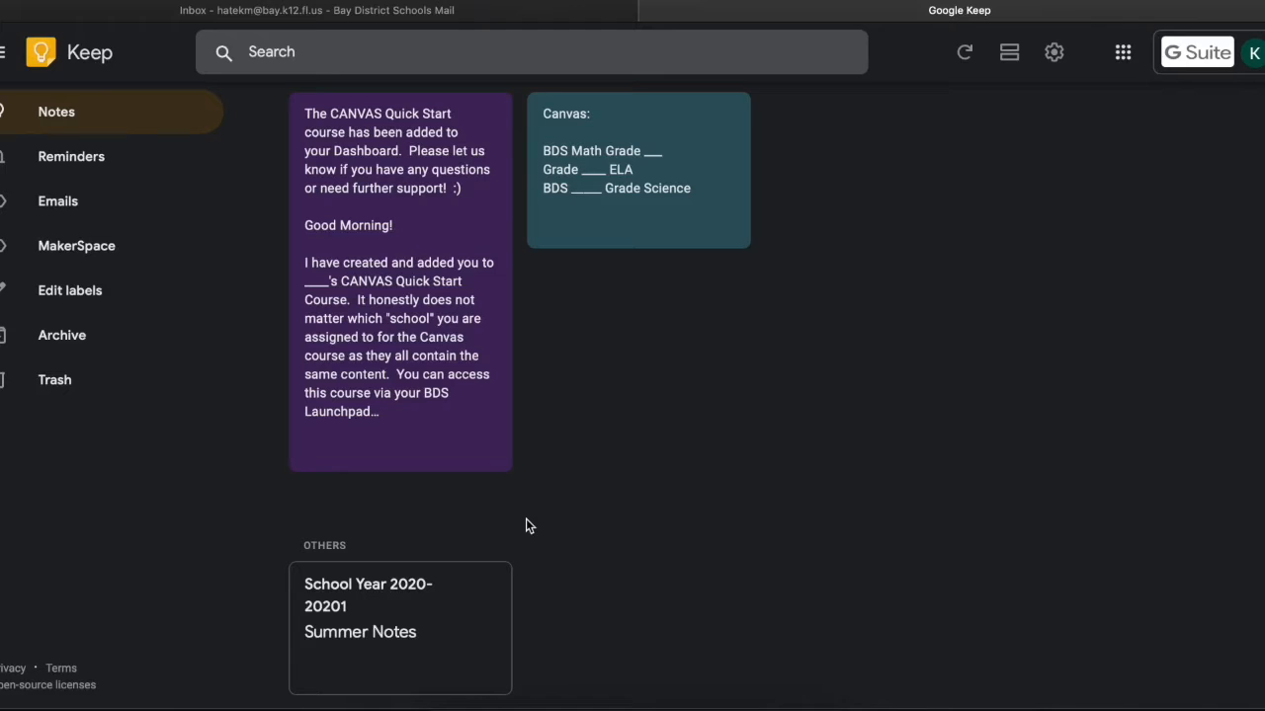
click(1051, 56)
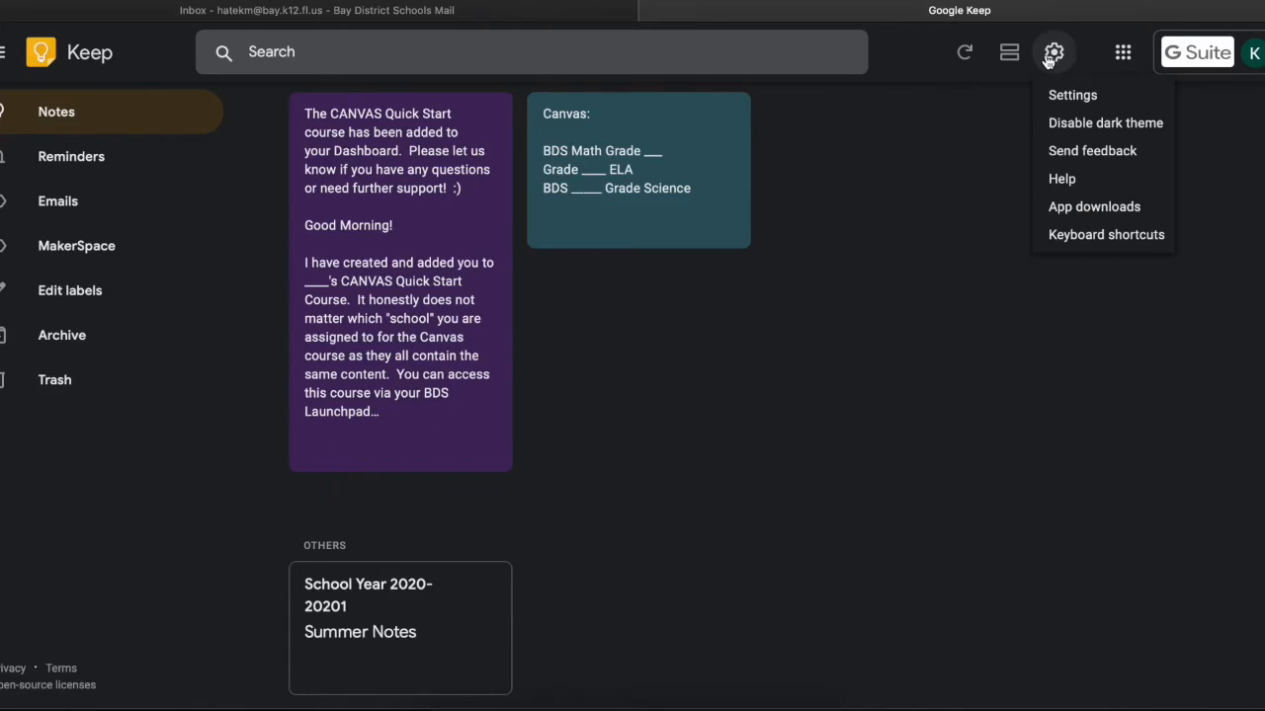
click(1079, 93)
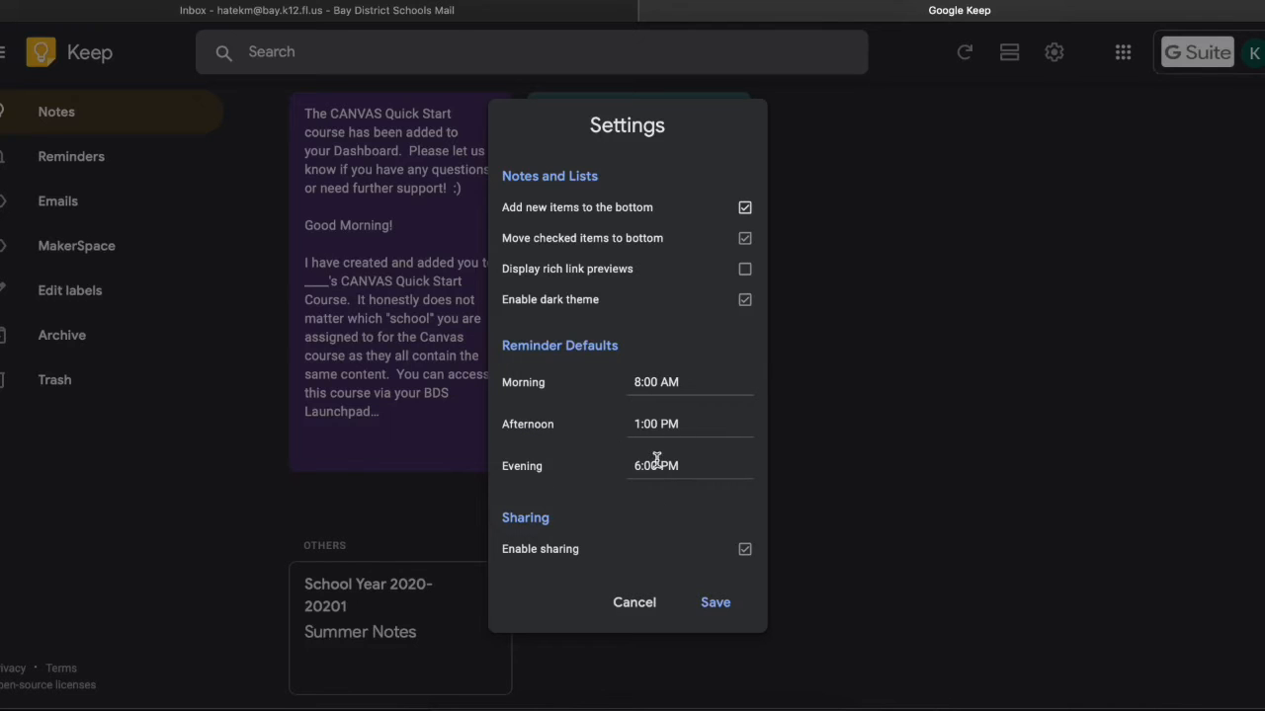
click(635, 604)
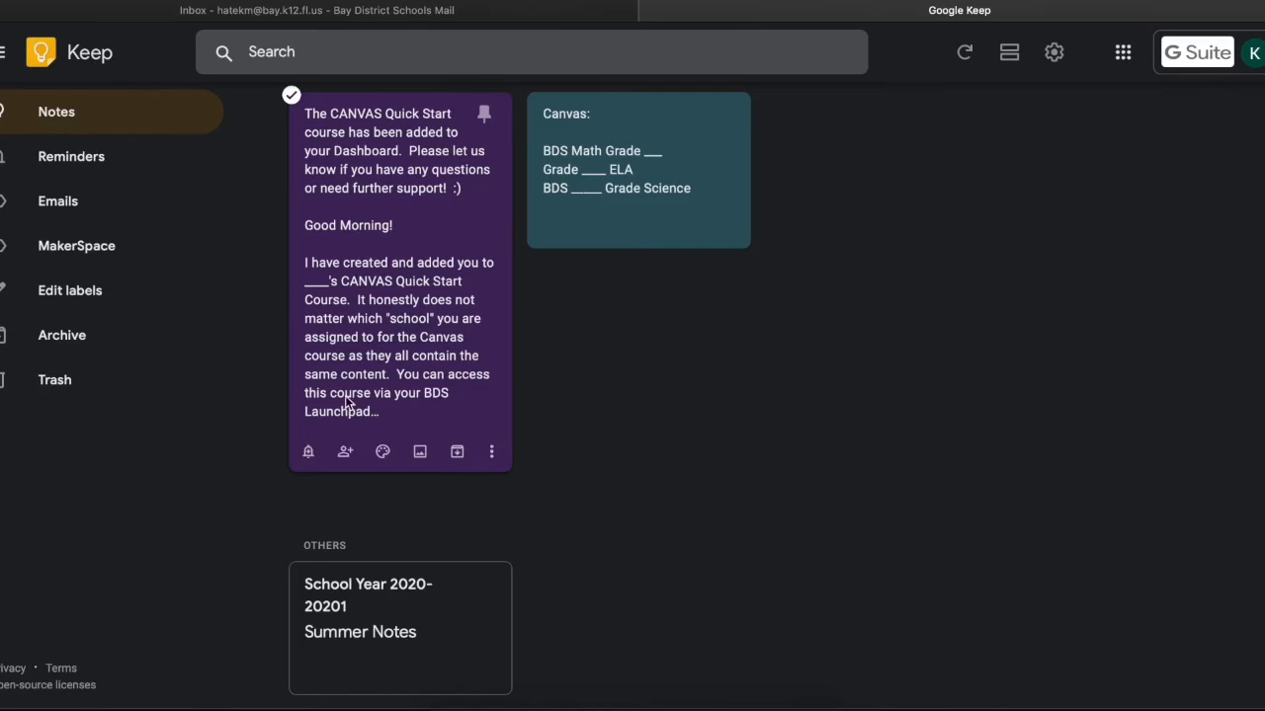
- Make a copy of the purple CANVAS Quick Start note
drag(385, 247, 415, 220)
click(493, 453)
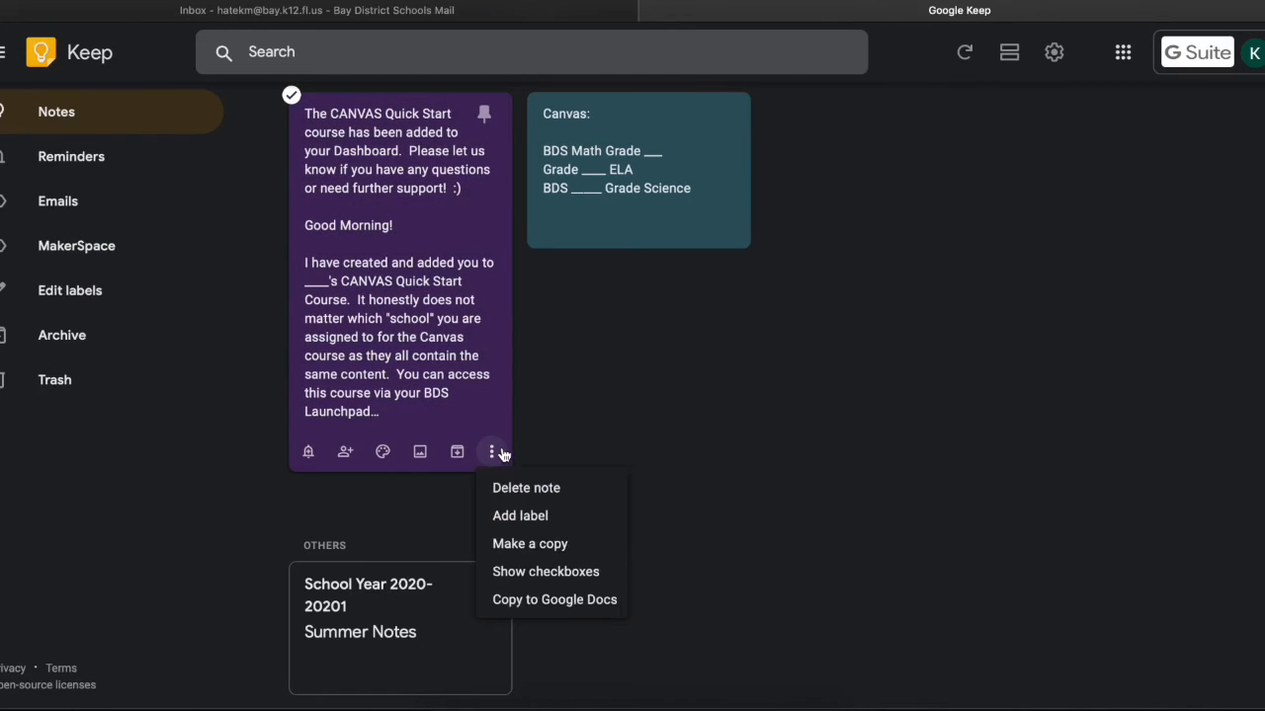
click(534, 544)
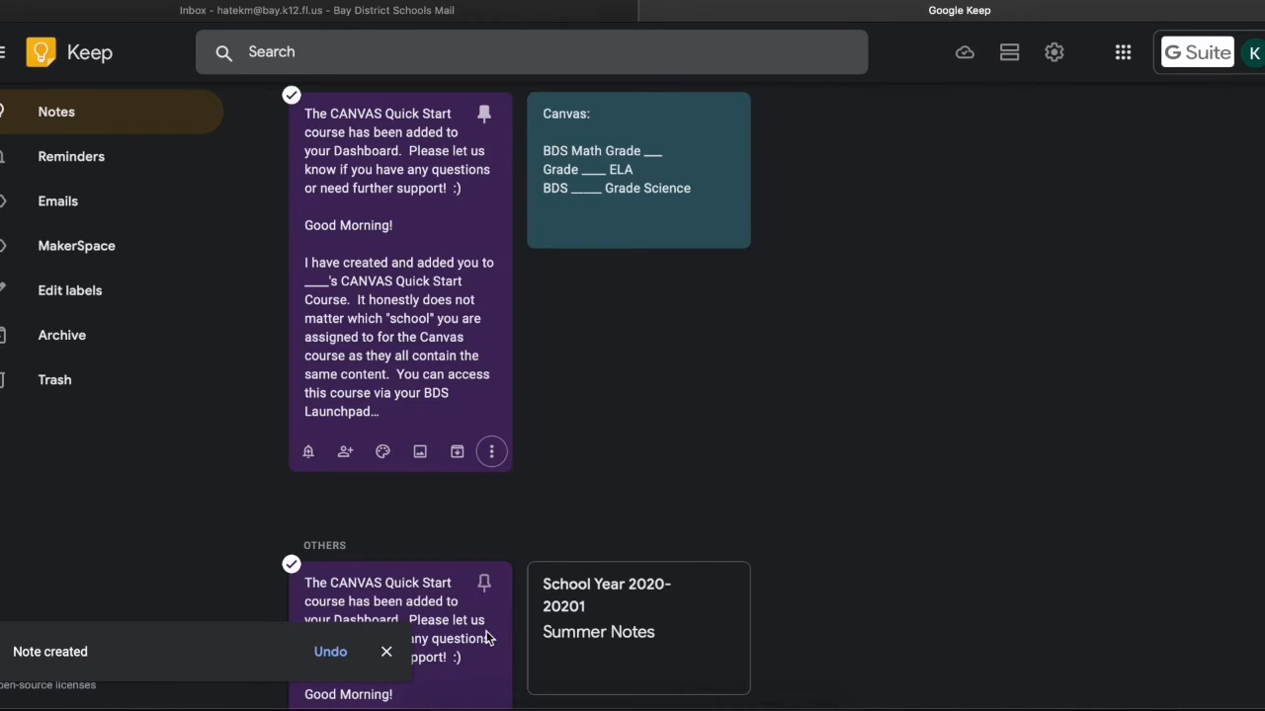
- Title the copied CANVAS Quick Start note under Others "My Copy" and close it
scroll(487, 637, down, 3)
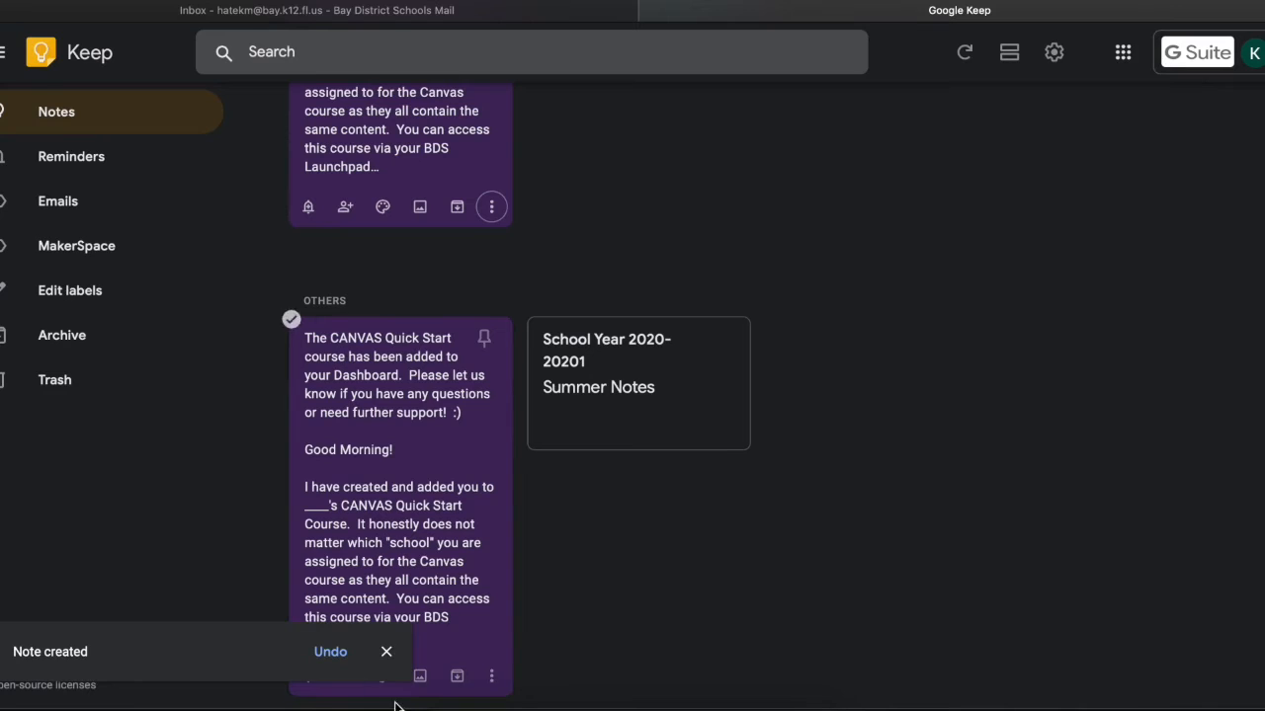
mouse_move(393, 694)
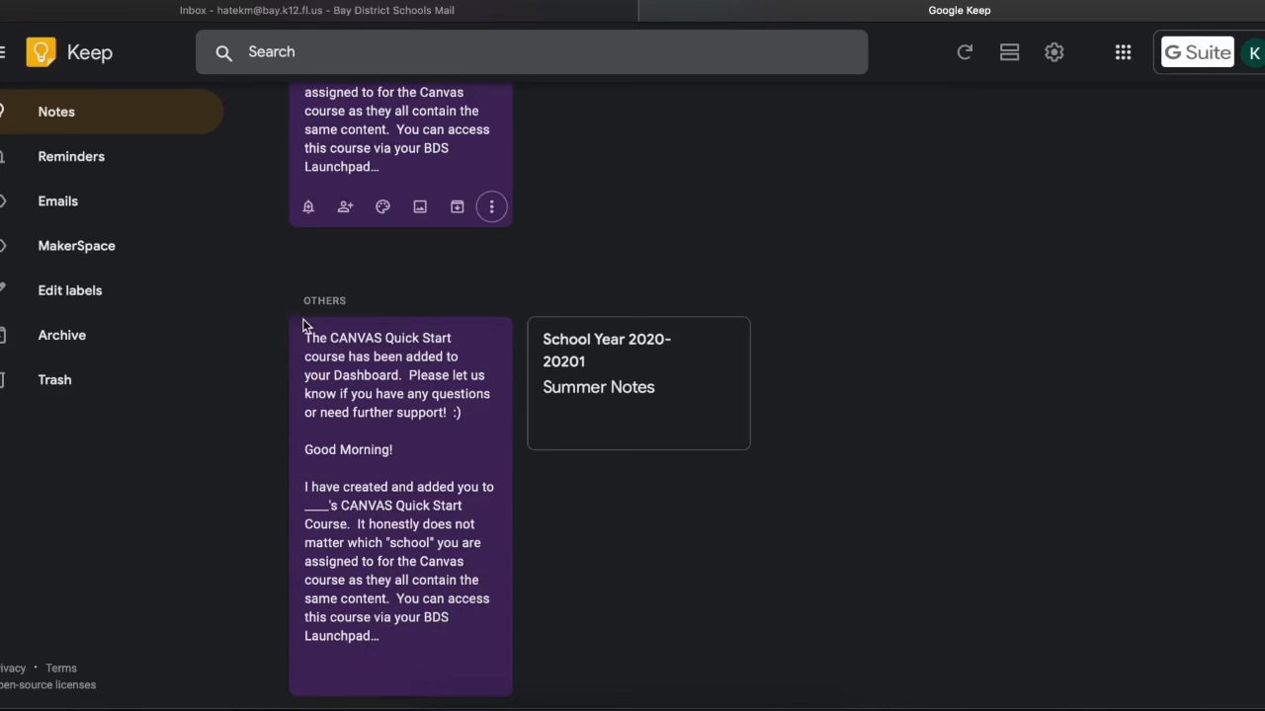
click(307, 324)
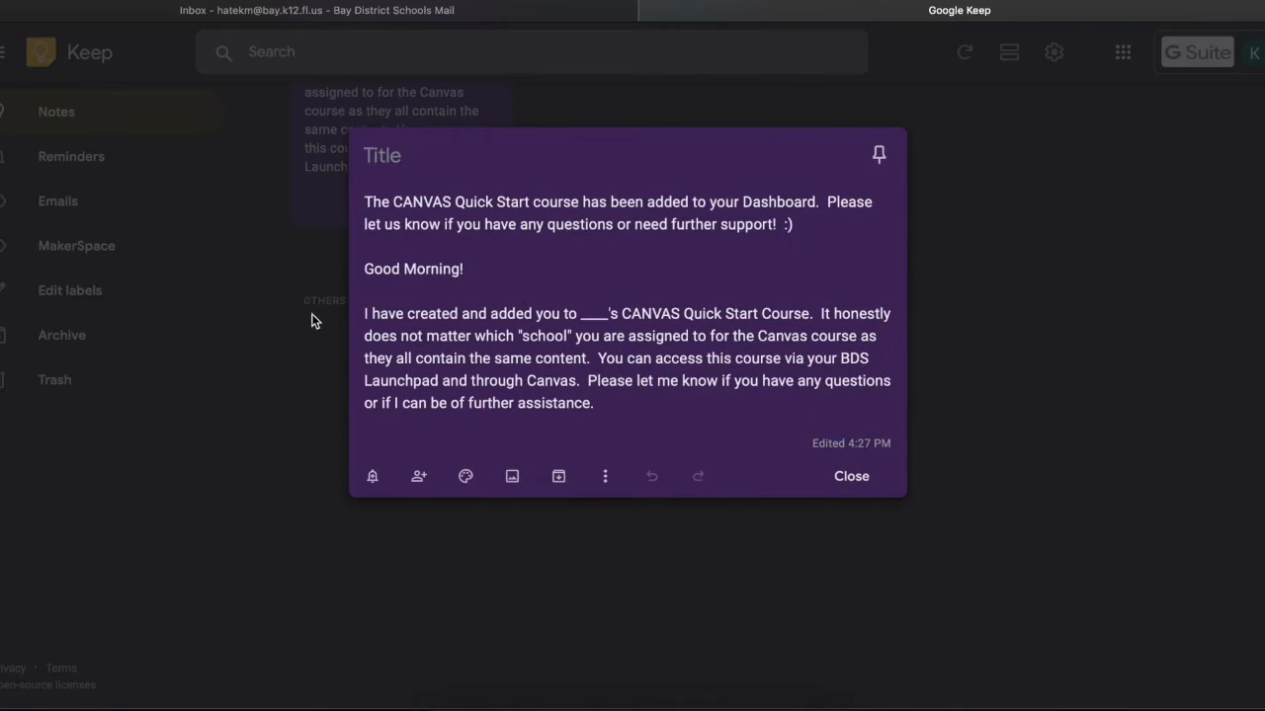
click(509, 156)
text(My Copy)
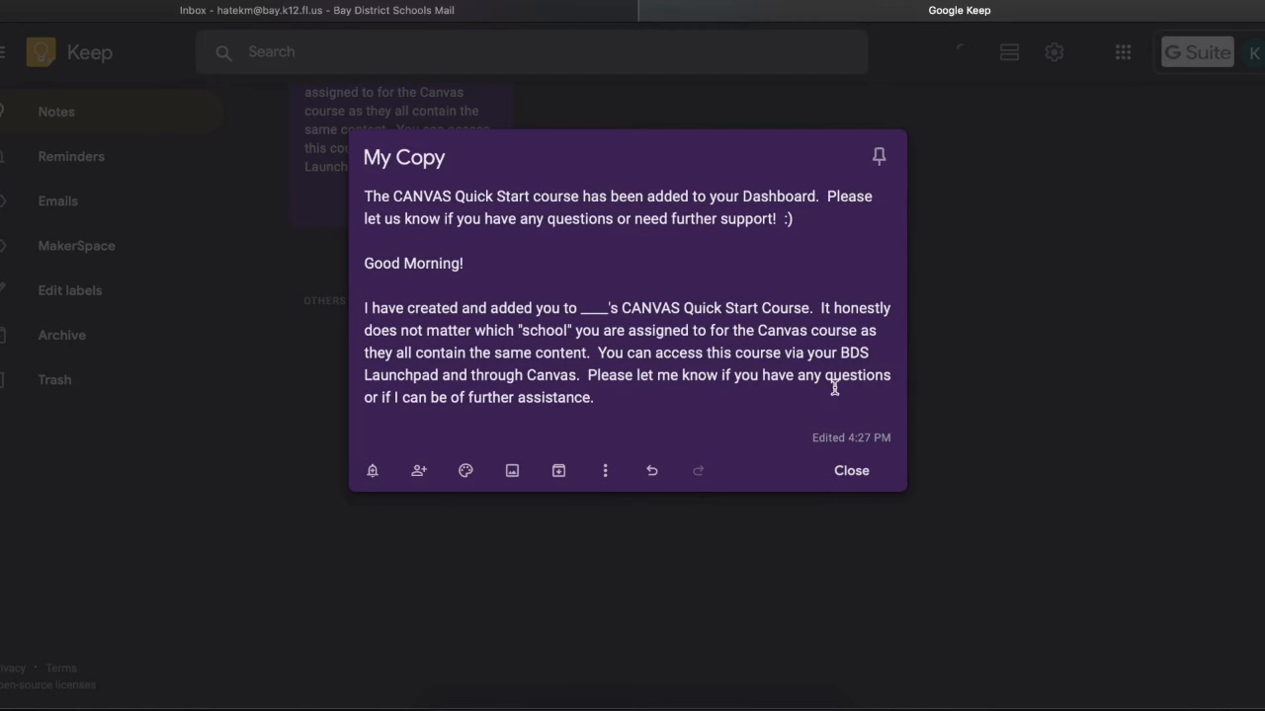
drag(826, 440, 888, 444)
click(845, 472)
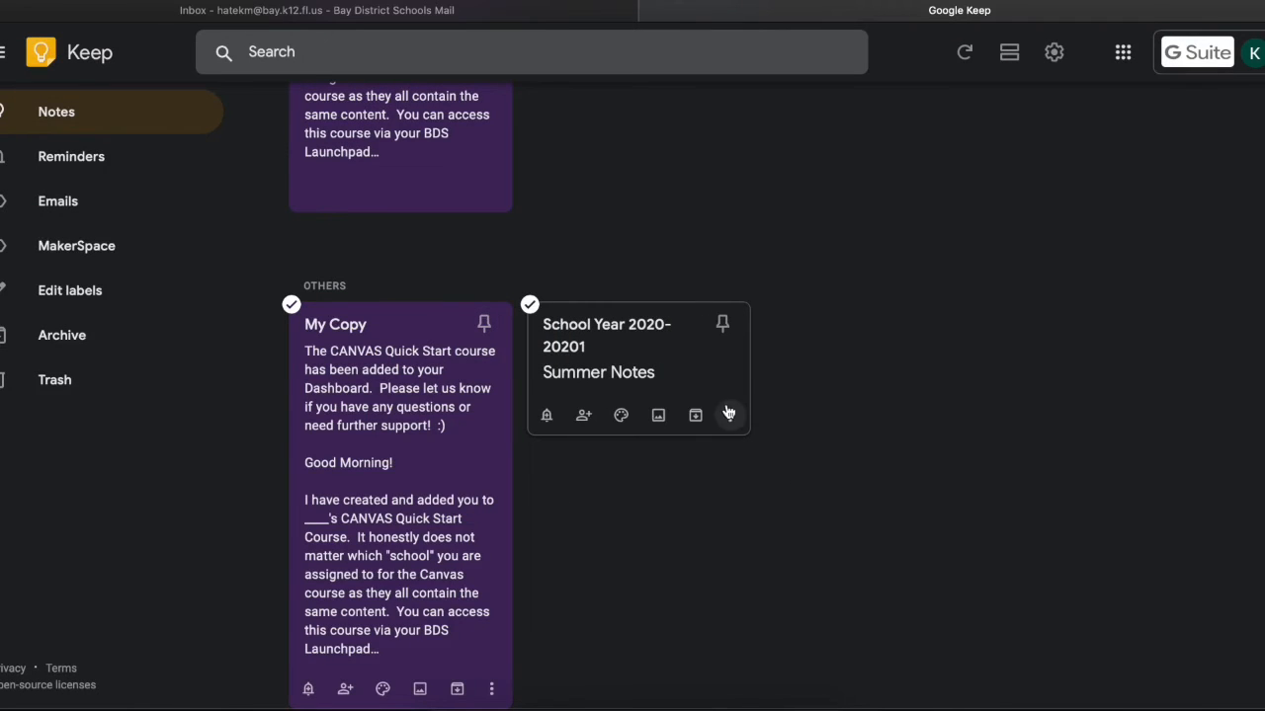
- Delete the "School Year 2020-20201" note and permanently empty the trash
click(729, 416)
click(761, 453)
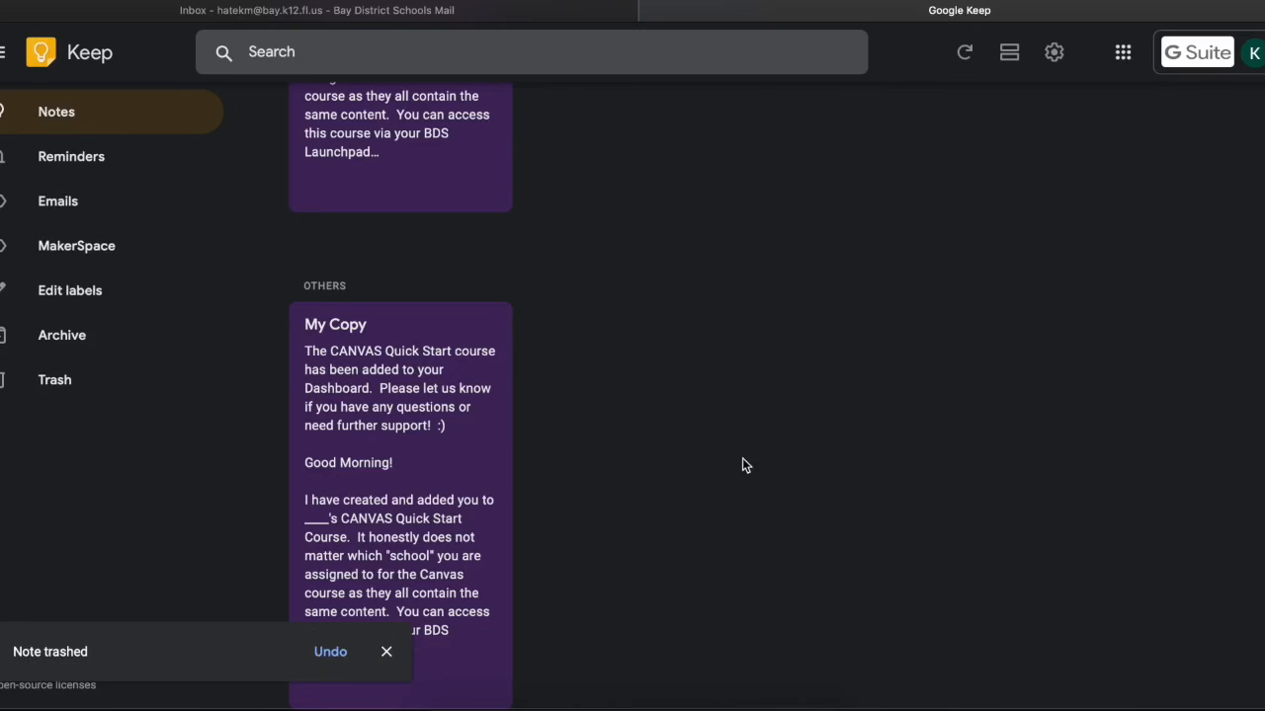
click(81, 385)
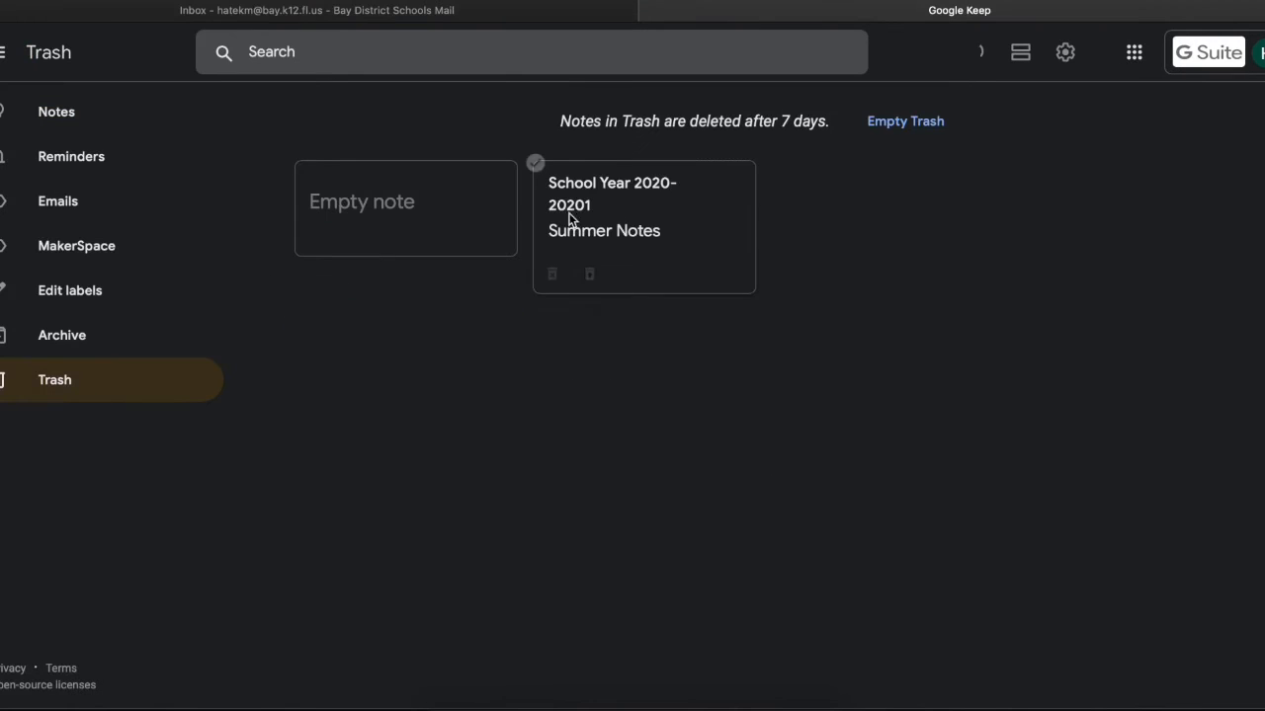
click(930, 126)
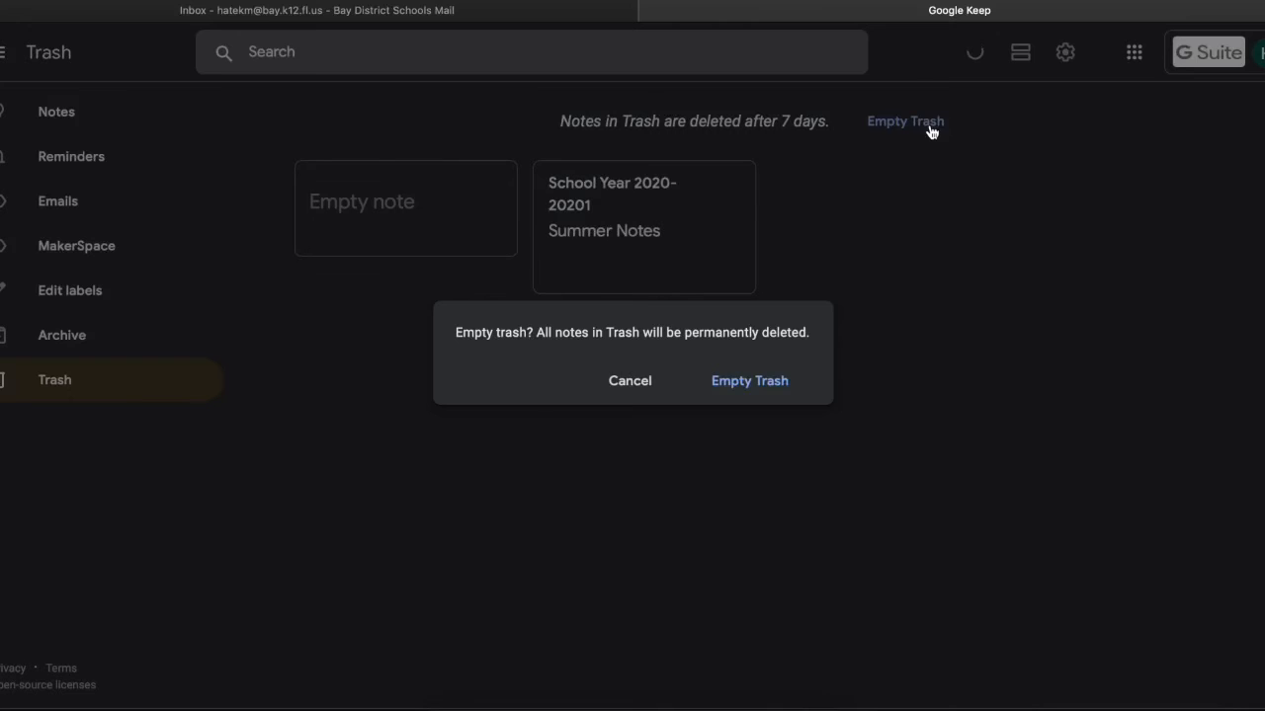
click(785, 378)
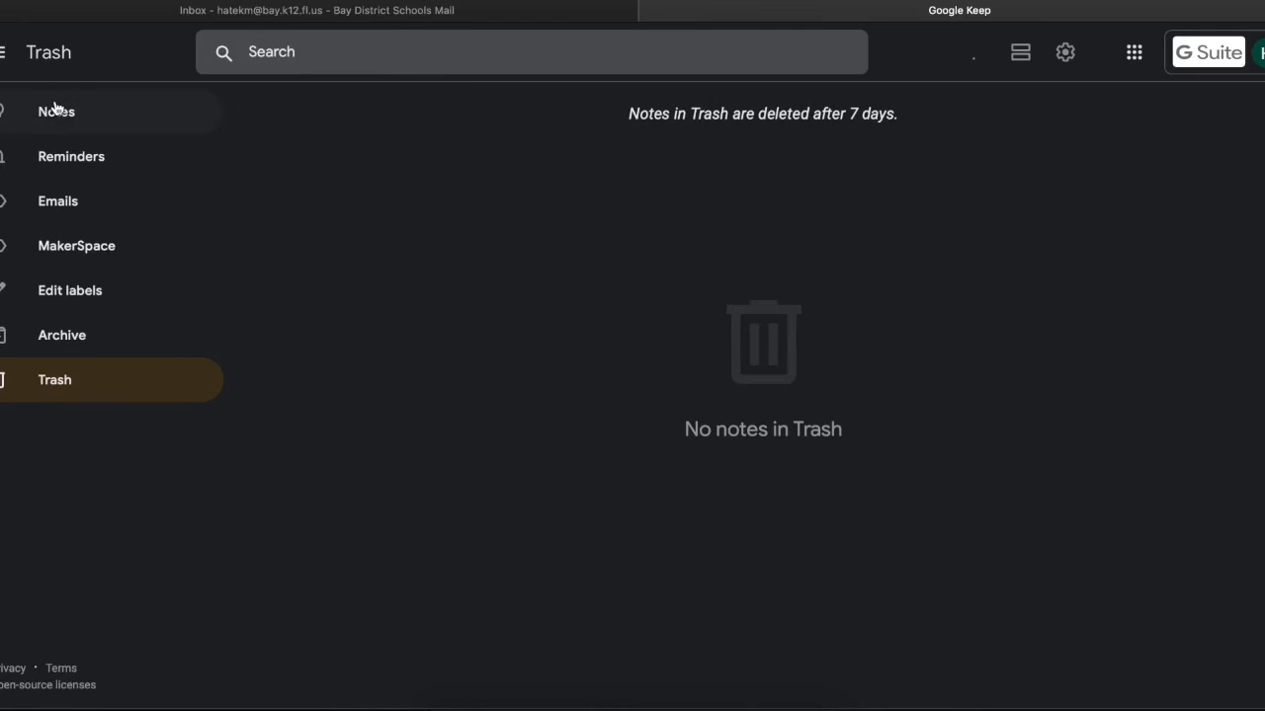
- Return from the trash to the notes list and look over the pinned and other notes
click(57, 110)
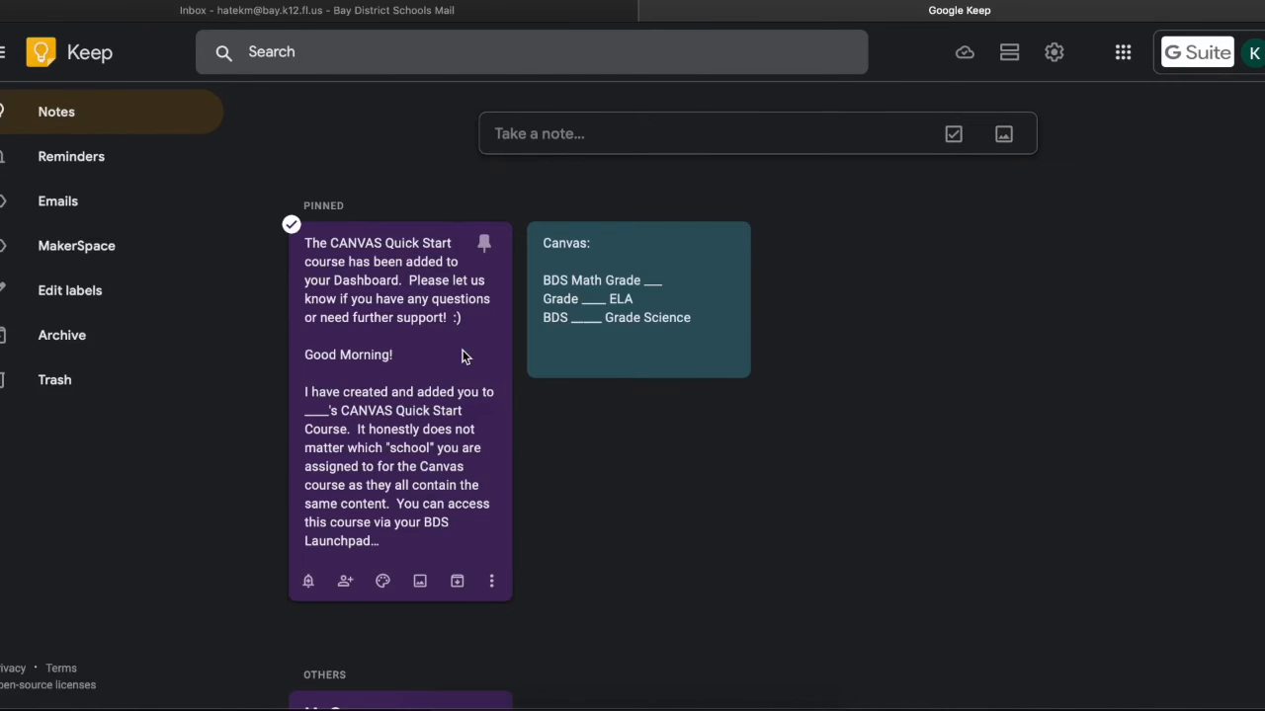
scroll(704, 412, down, 4)
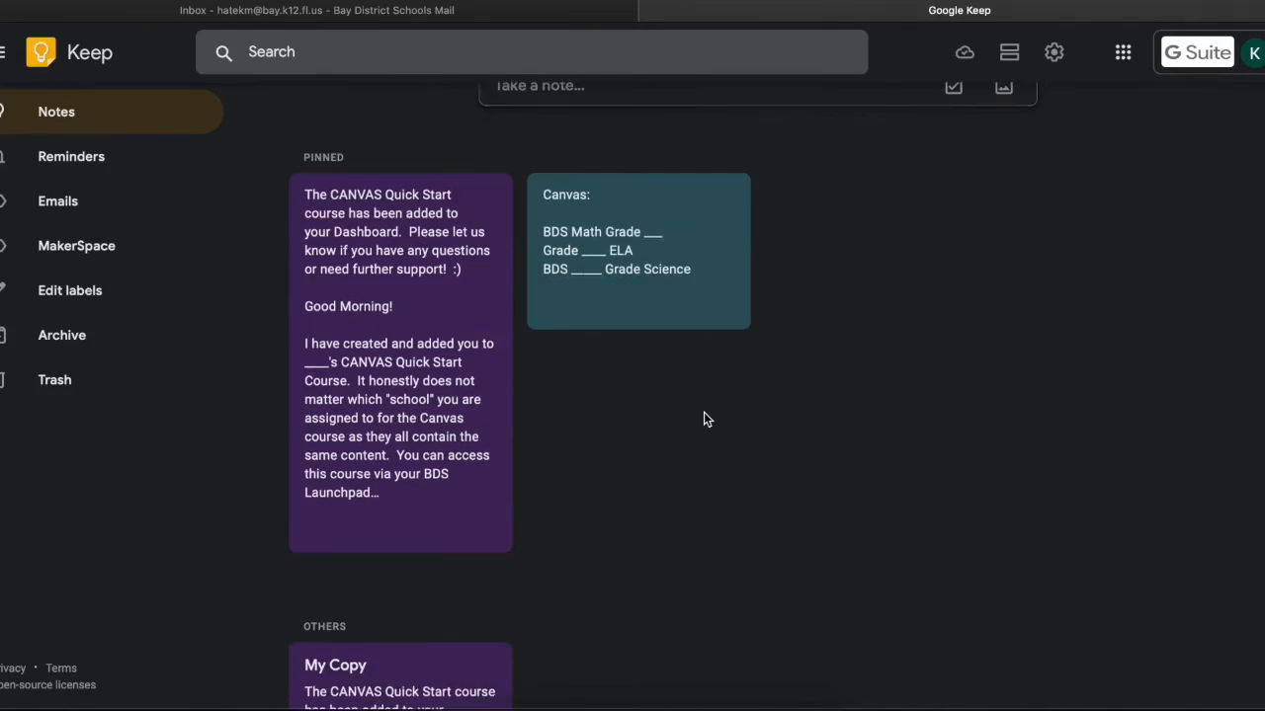
scroll(704, 412, up, 5)
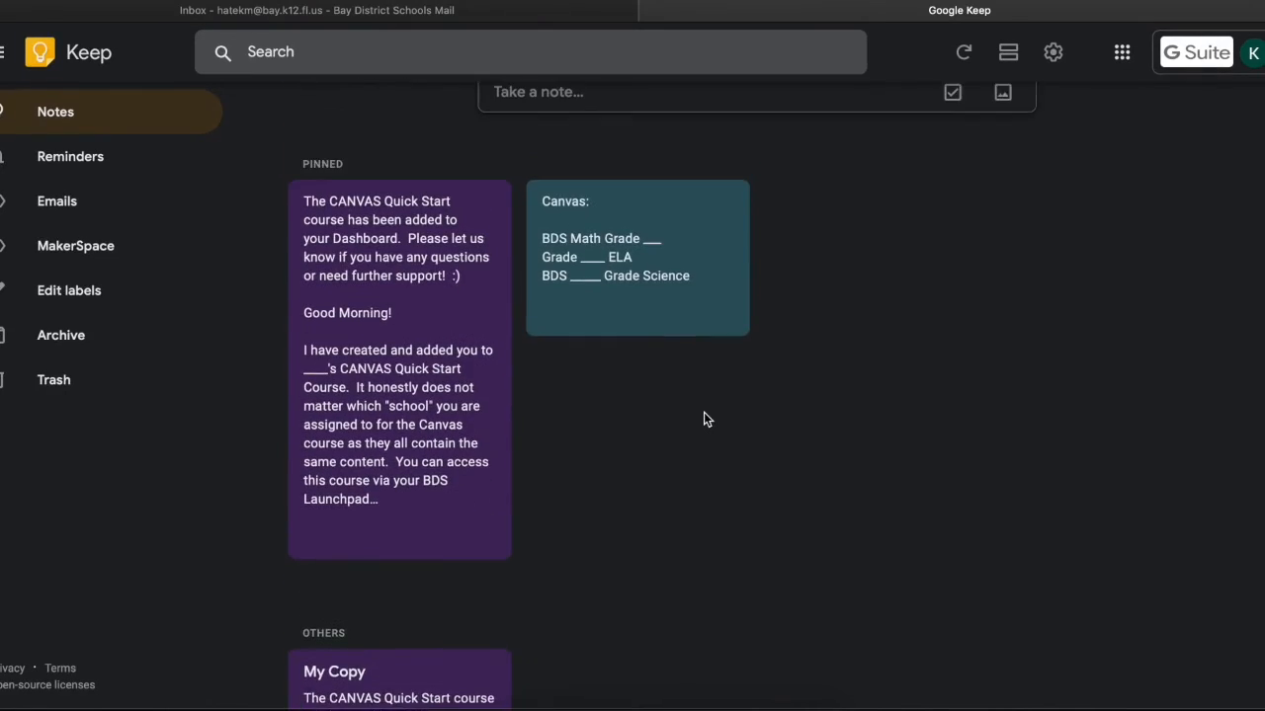
- Start a new note and add the image ElkWood.jpeg from the recent files to it
click(638, 139)
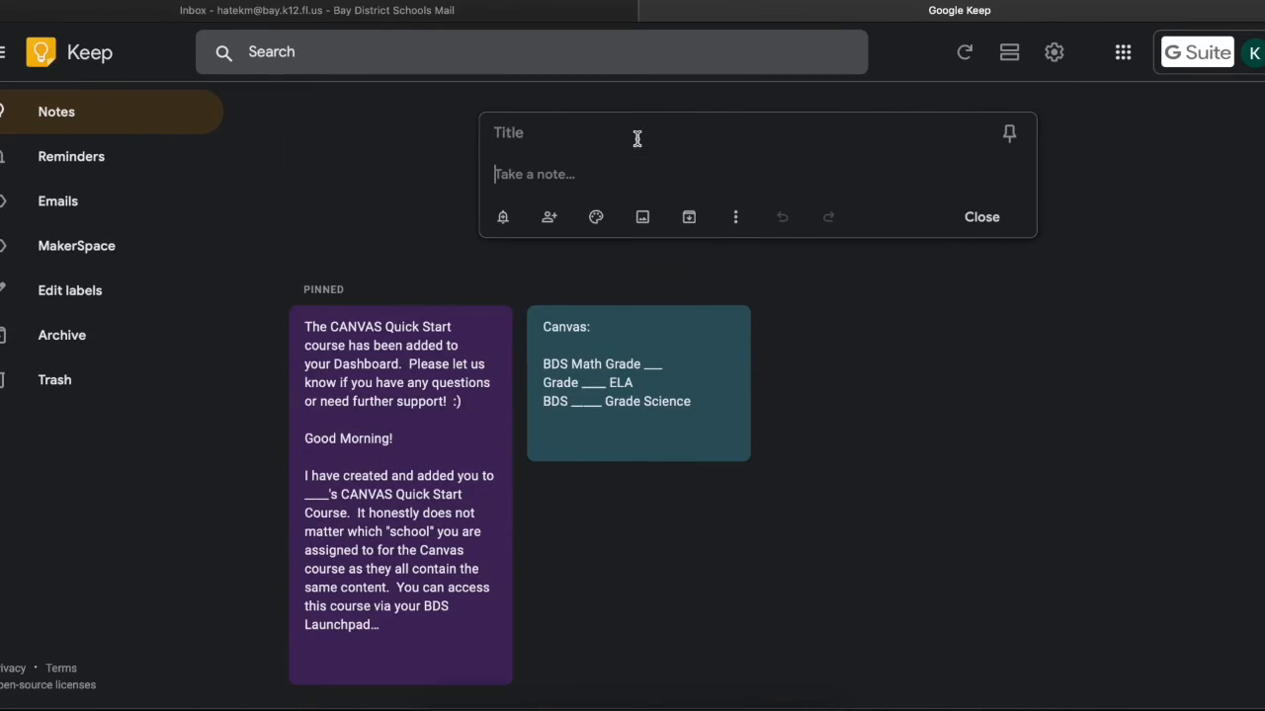
click(643, 220)
click(642, 220)
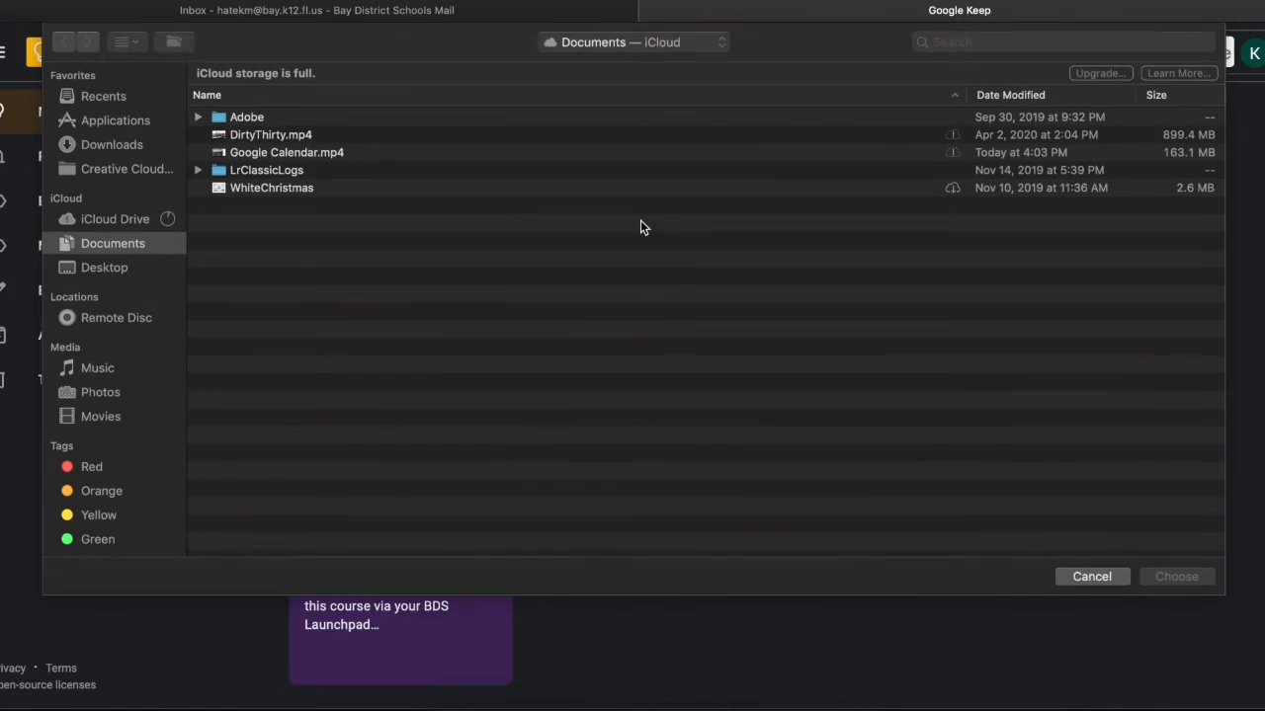
click(107, 97)
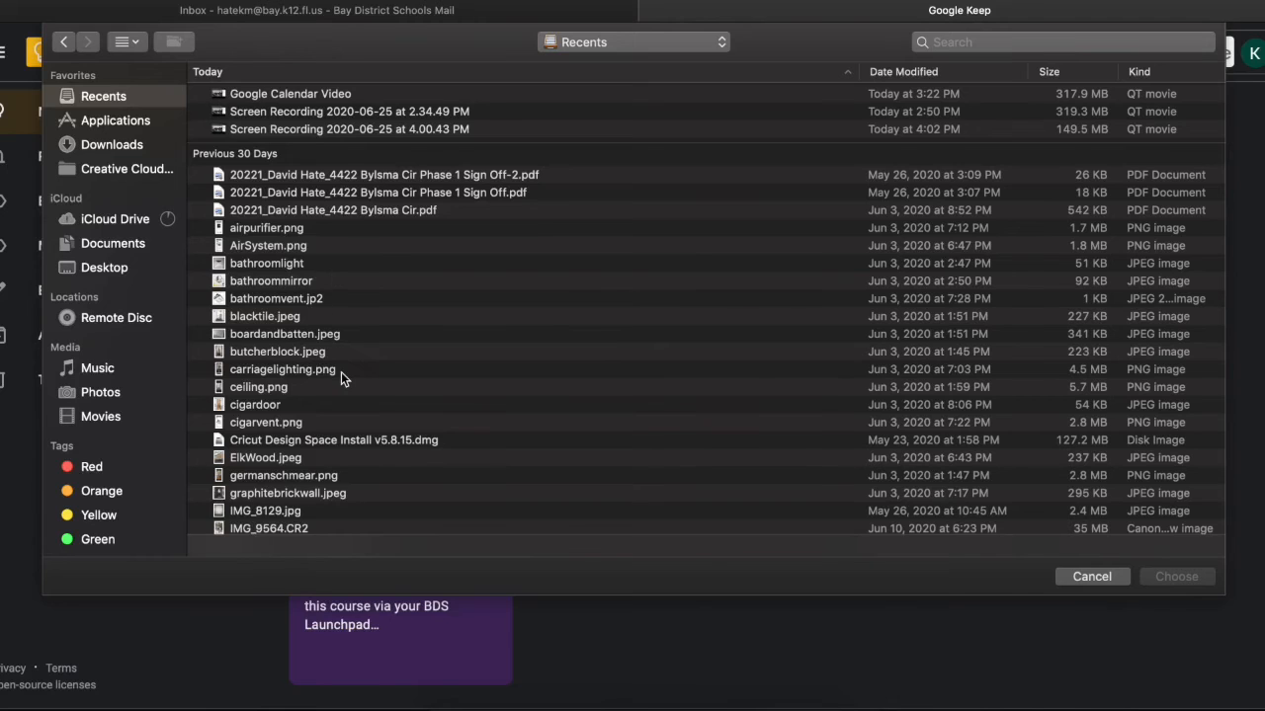
scroll(341, 371, down, 8)
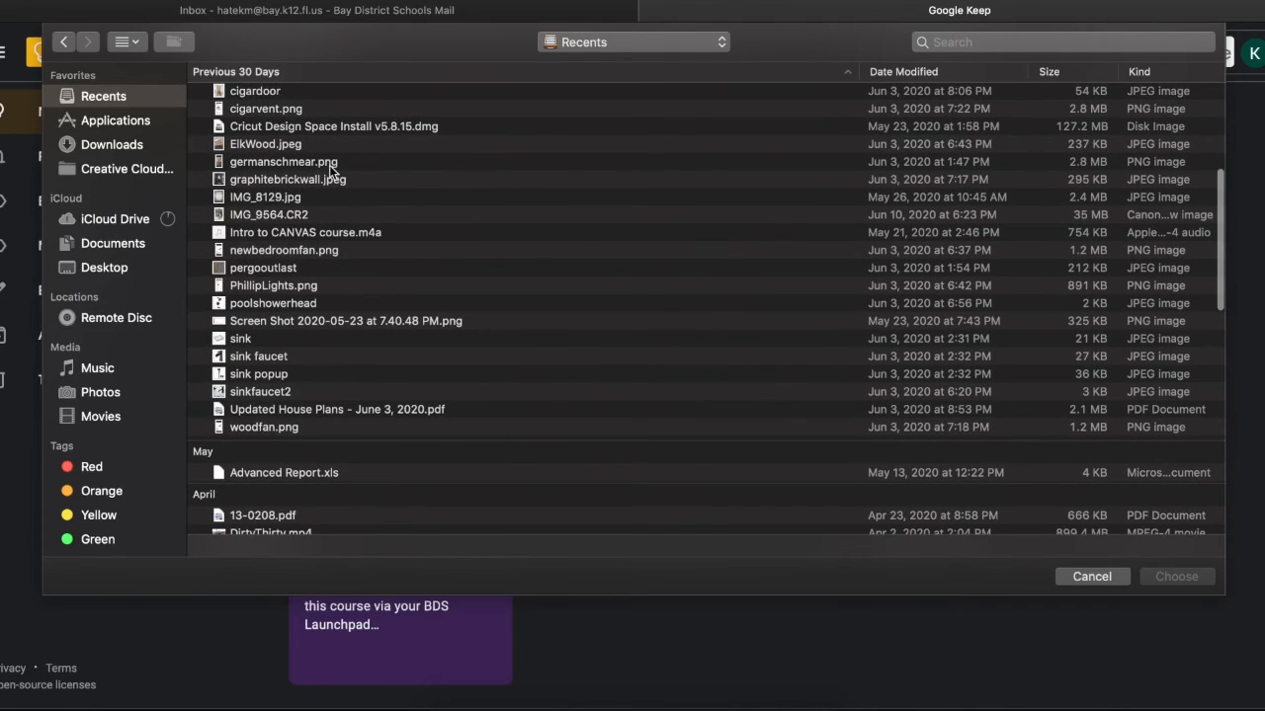
click(325, 145)
click(1167, 582)
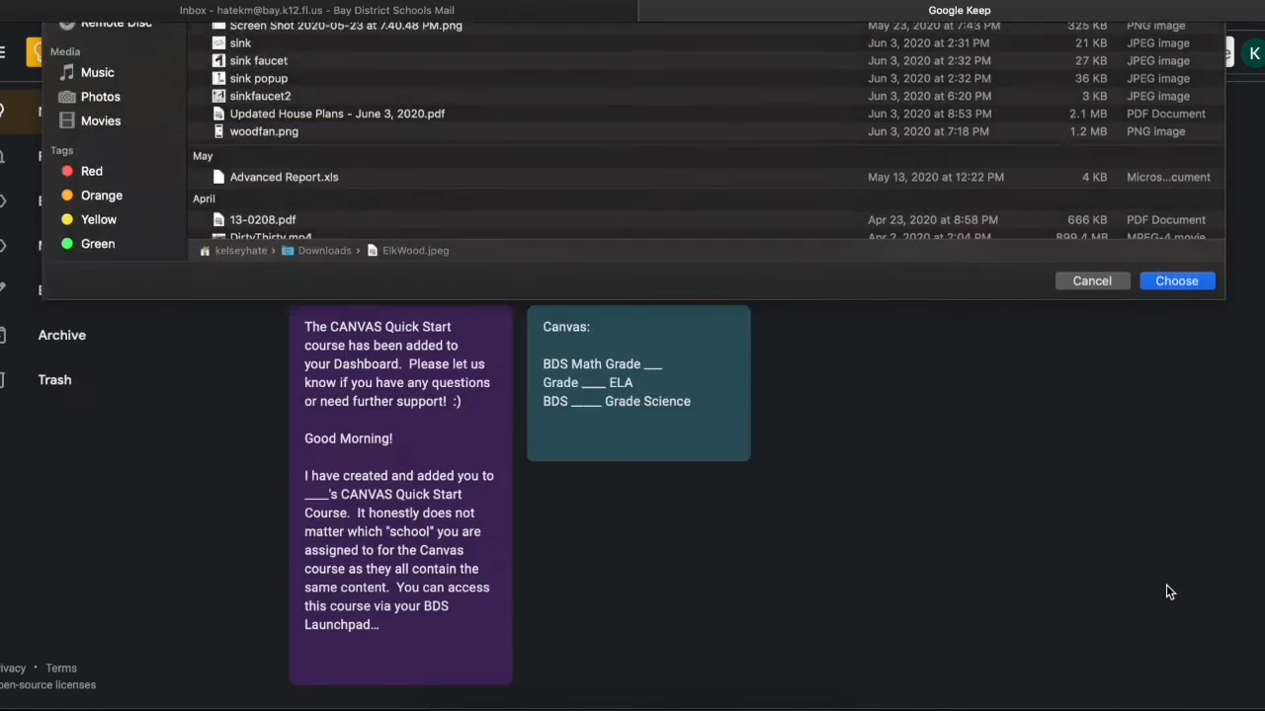
scroll(339, 449, down, 3)
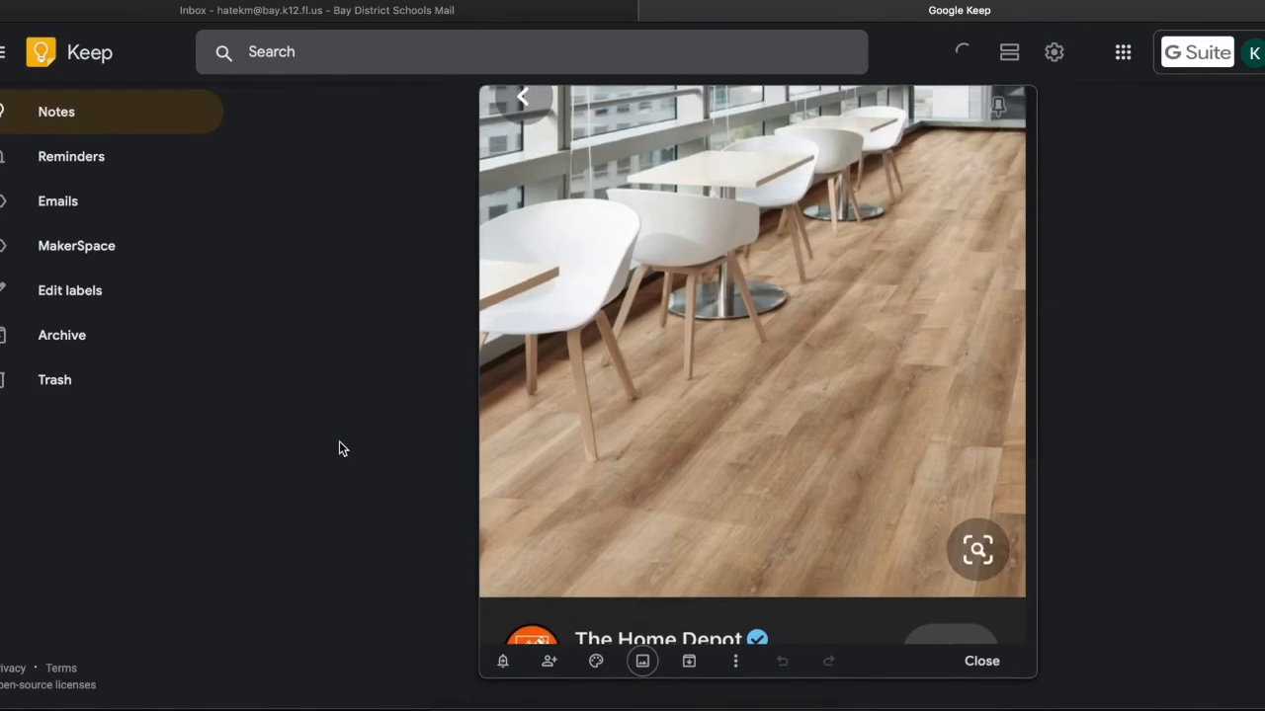
scroll(339, 442, up, 3)
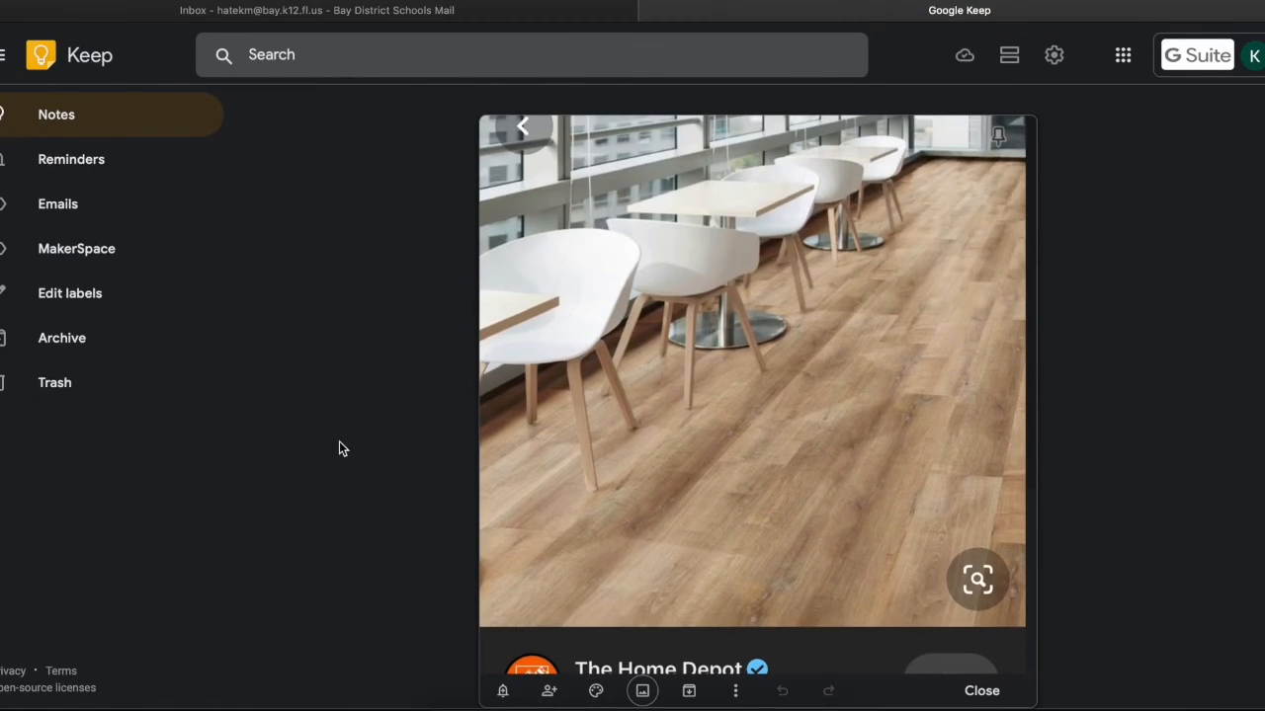
scroll(339, 441, down, 2)
scroll(339, 449, down, 2)
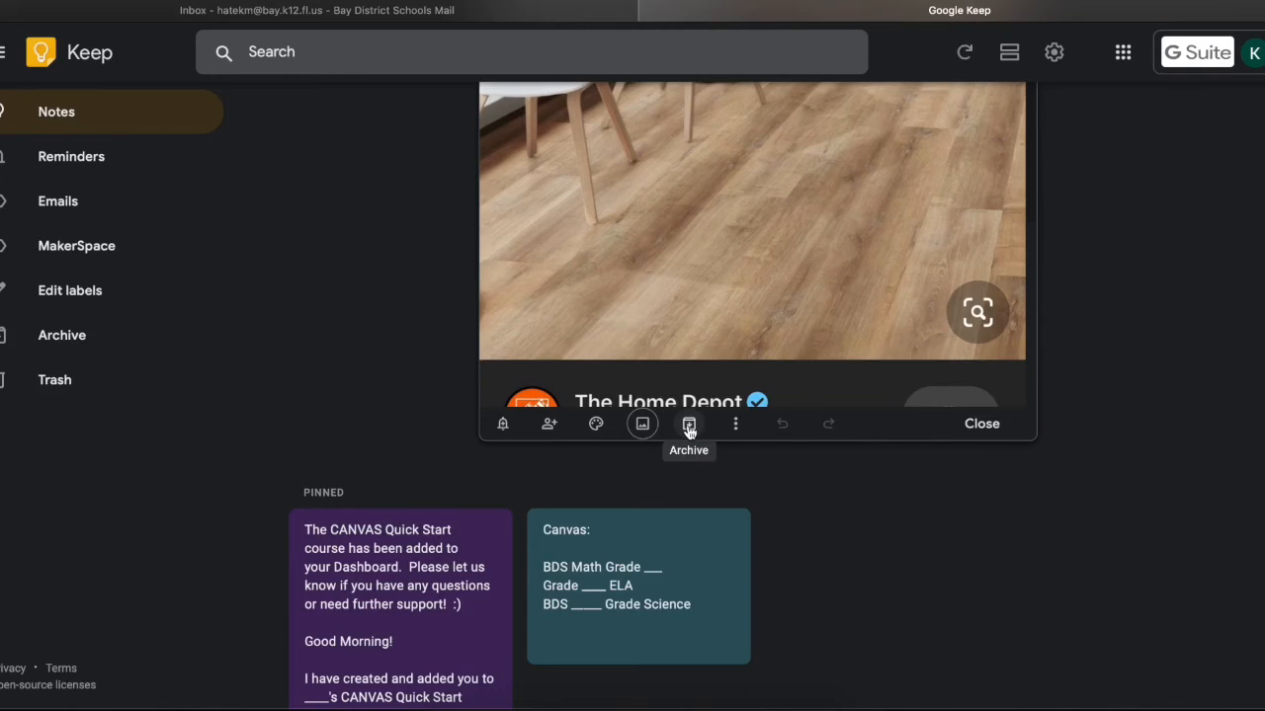
- Share the flooring image note with a collaborator by picking the person's suggested e-mail address, and save
click(545, 429)
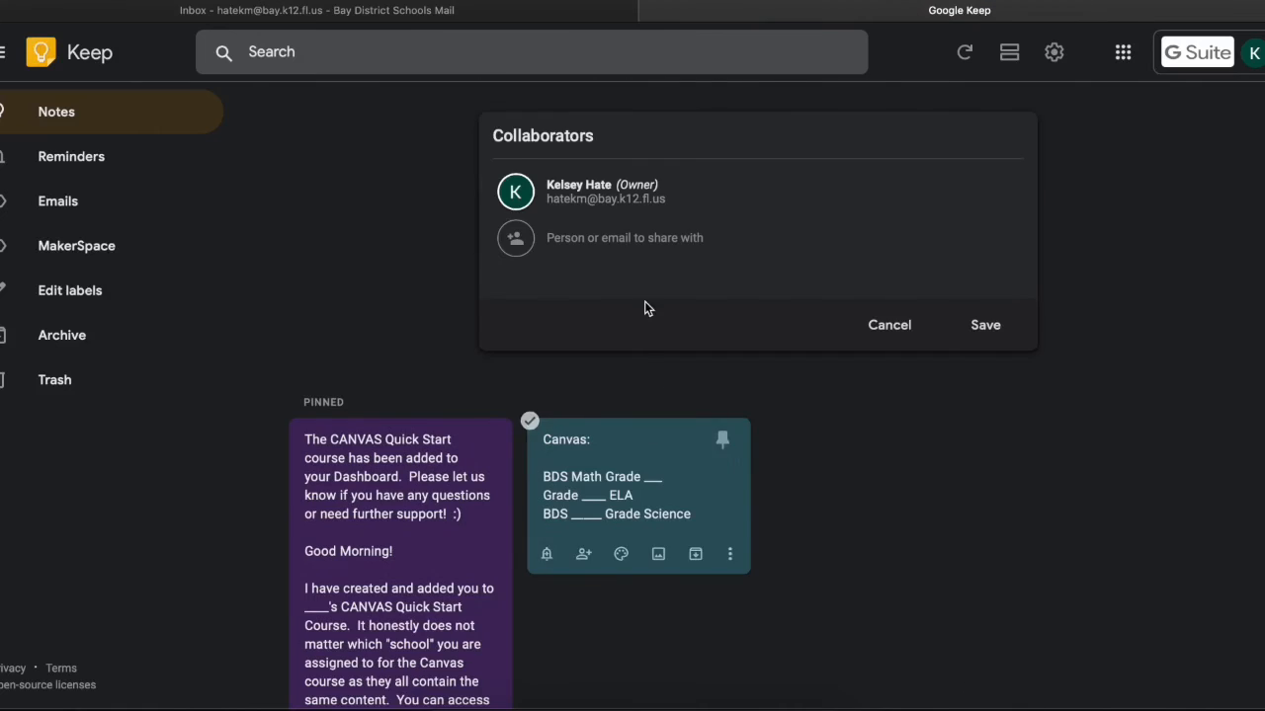
text(da)
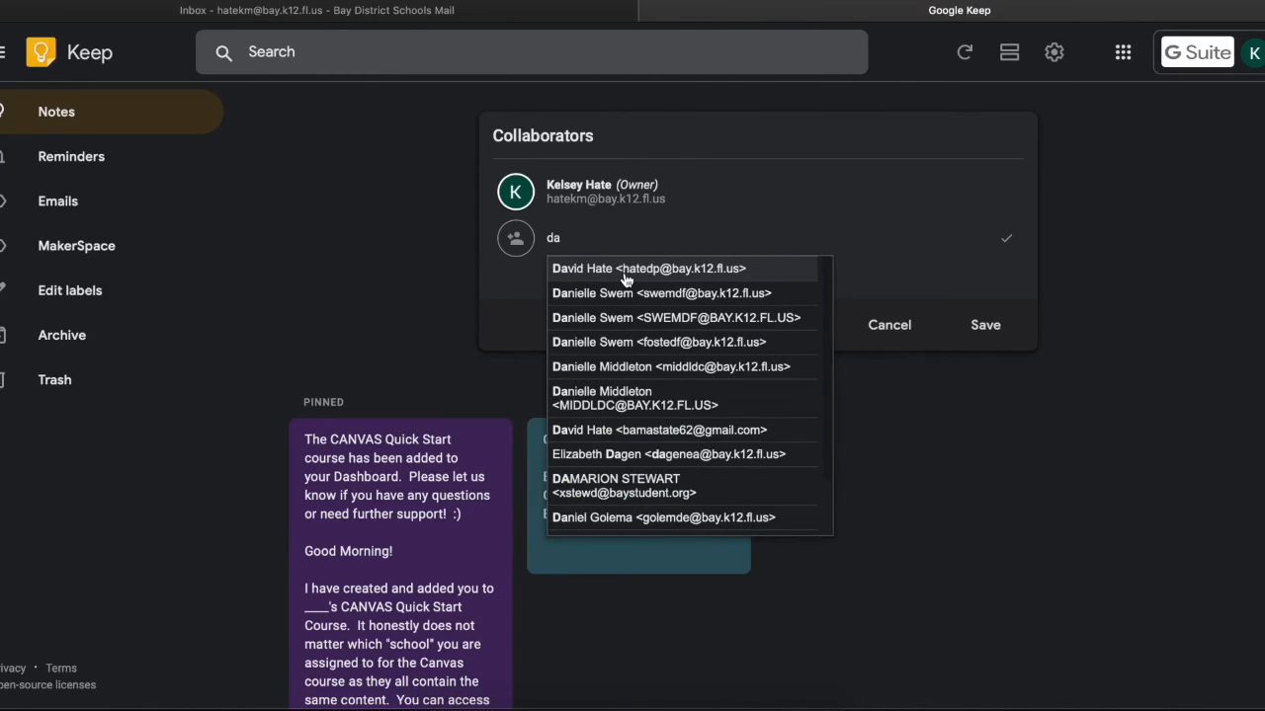
text(vid)
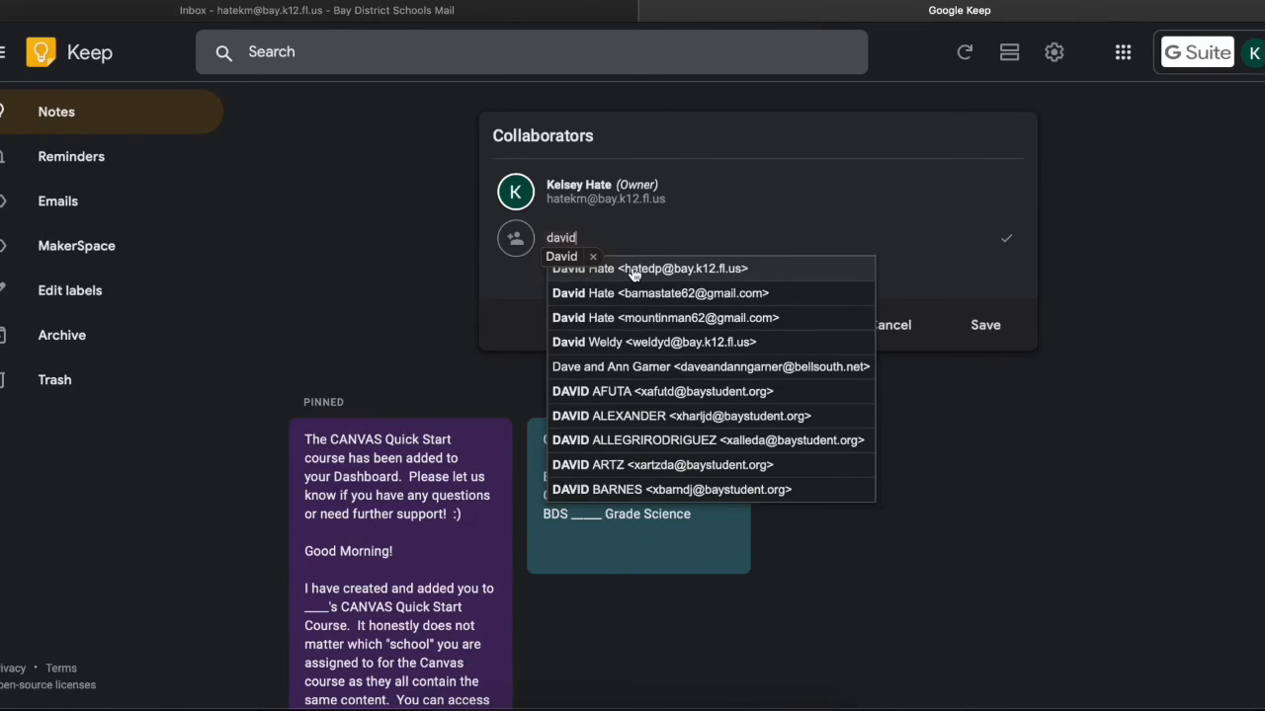
click(634, 273)
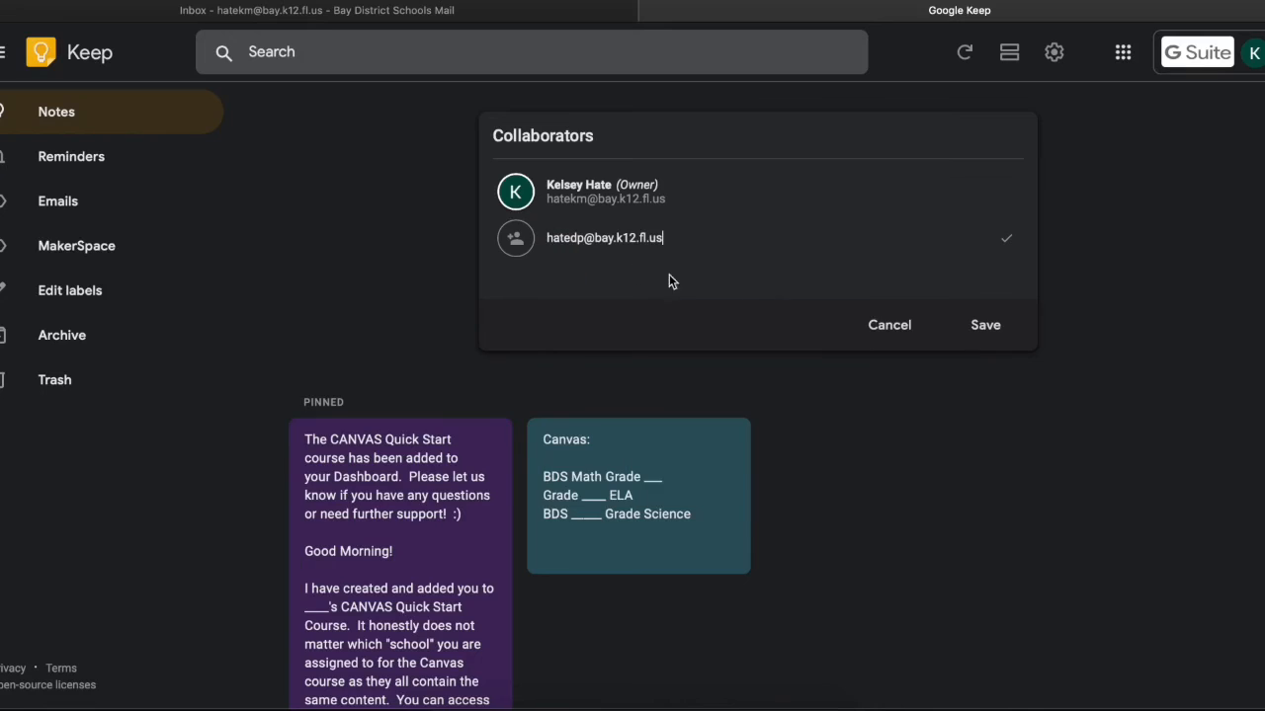
click(989, 328)
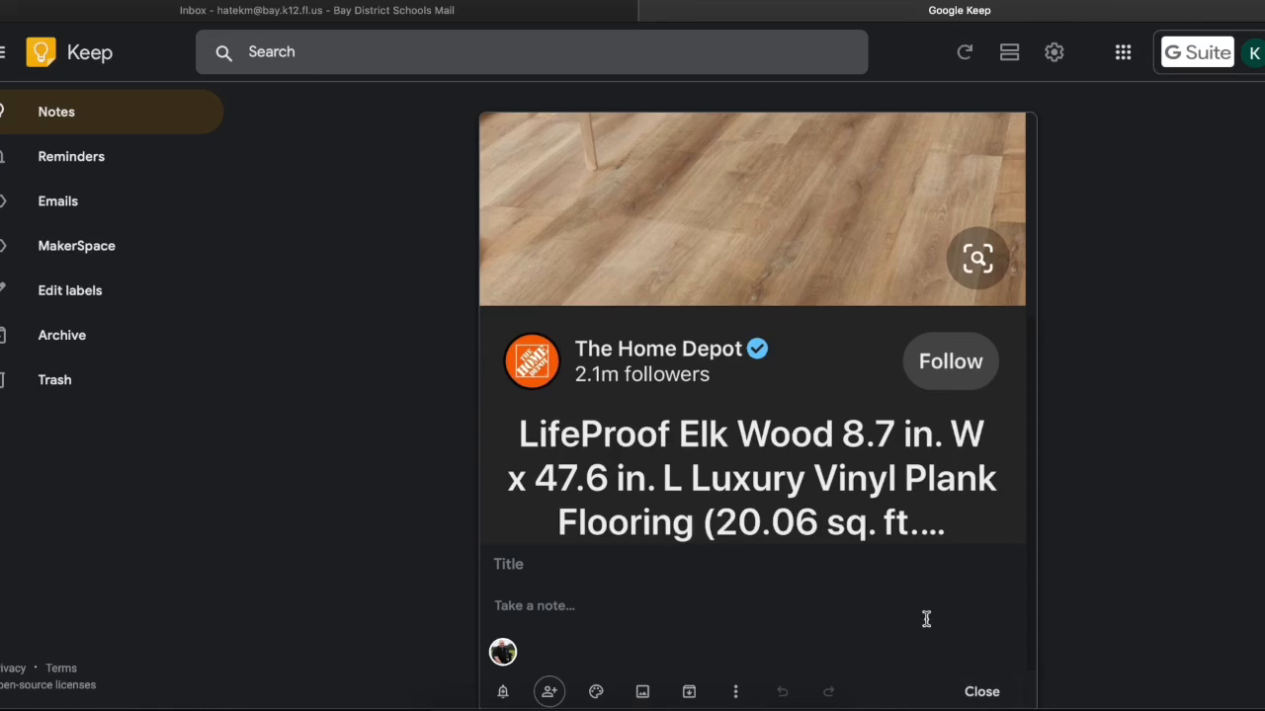
- Delete the shared flooring image note and confirm the deletion
click(736, 692)
click(775, 519)
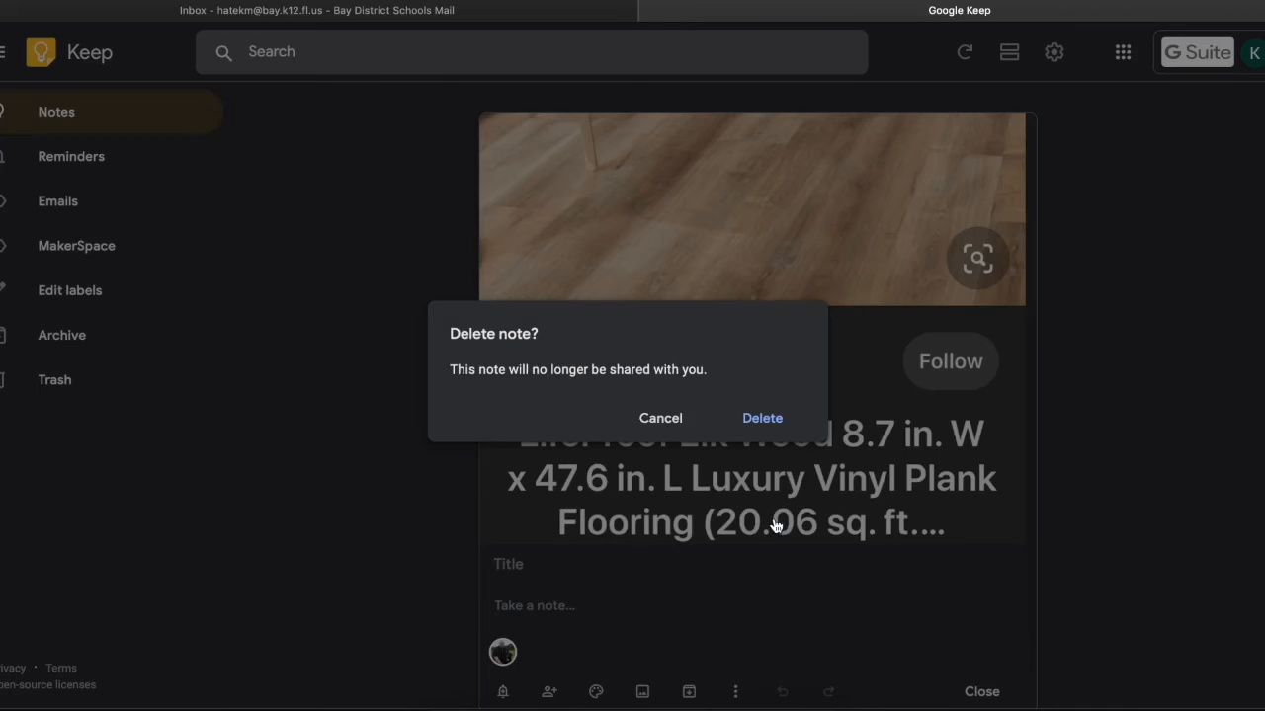
click(761, 418)
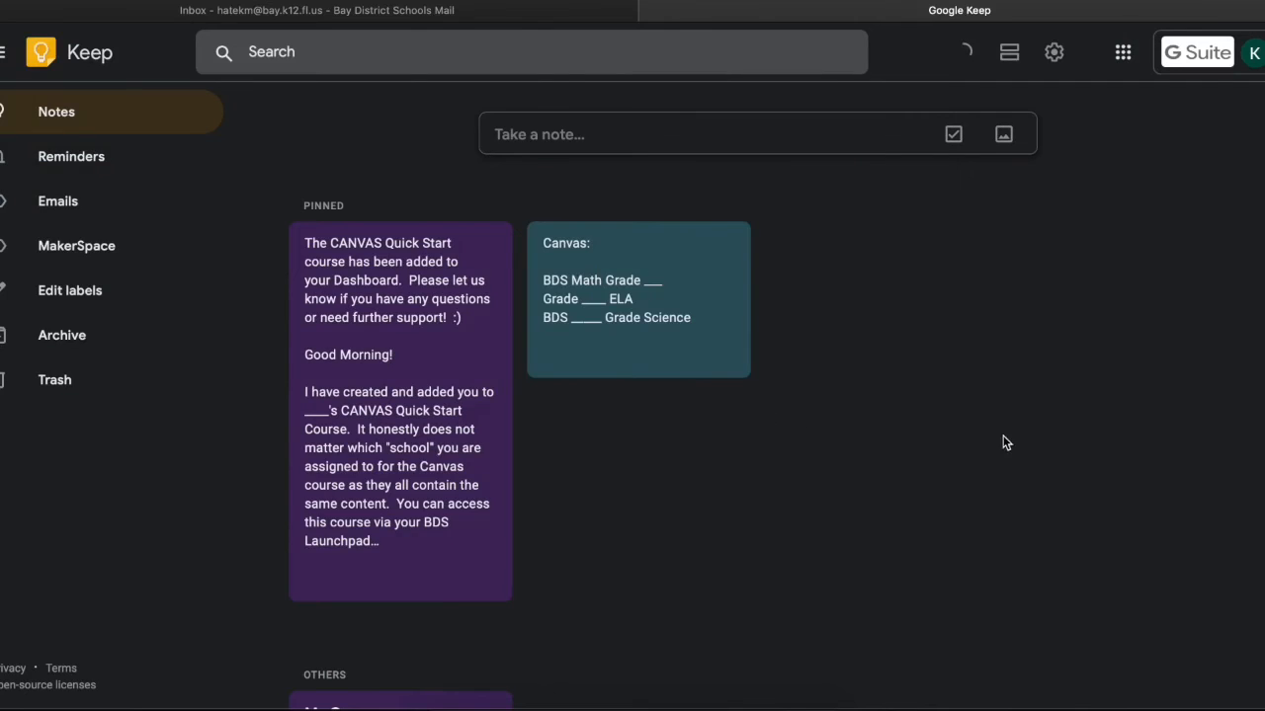
- Look over the remaining notes and the available settings options, leaving the settings unchanged
scroll(905, 318, down, 4)
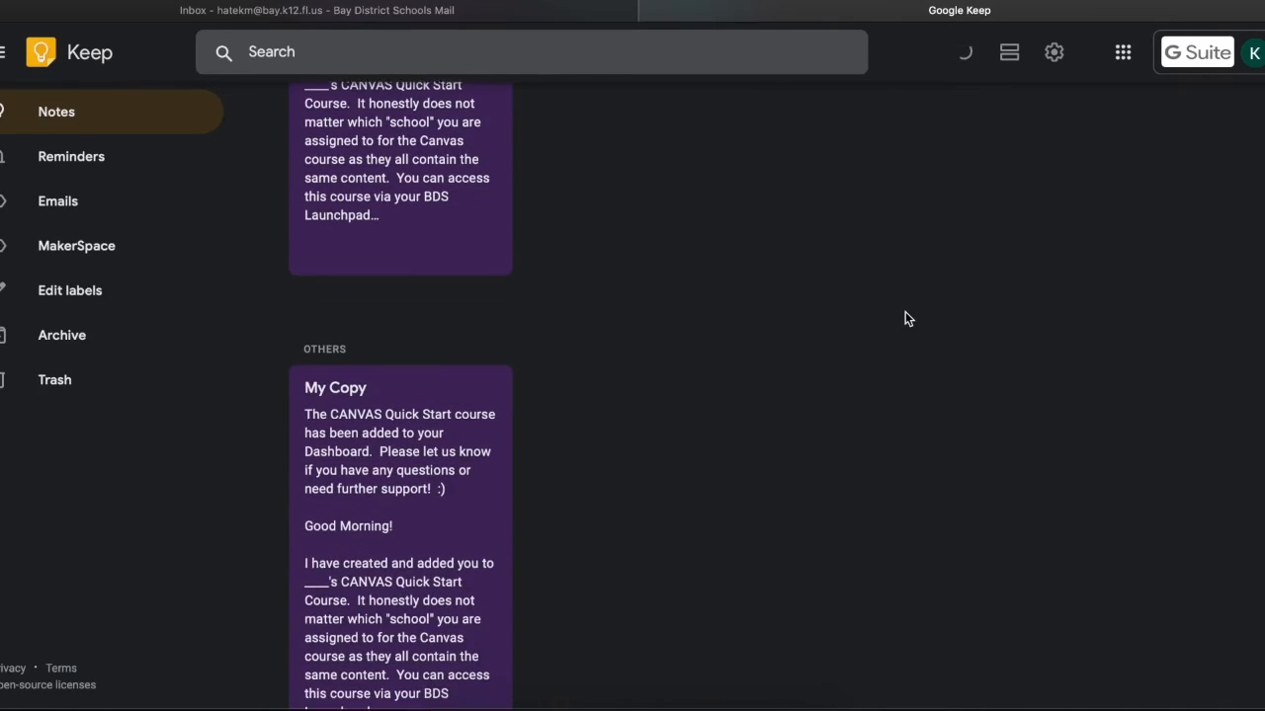
scroll(907, 318, down, 1)
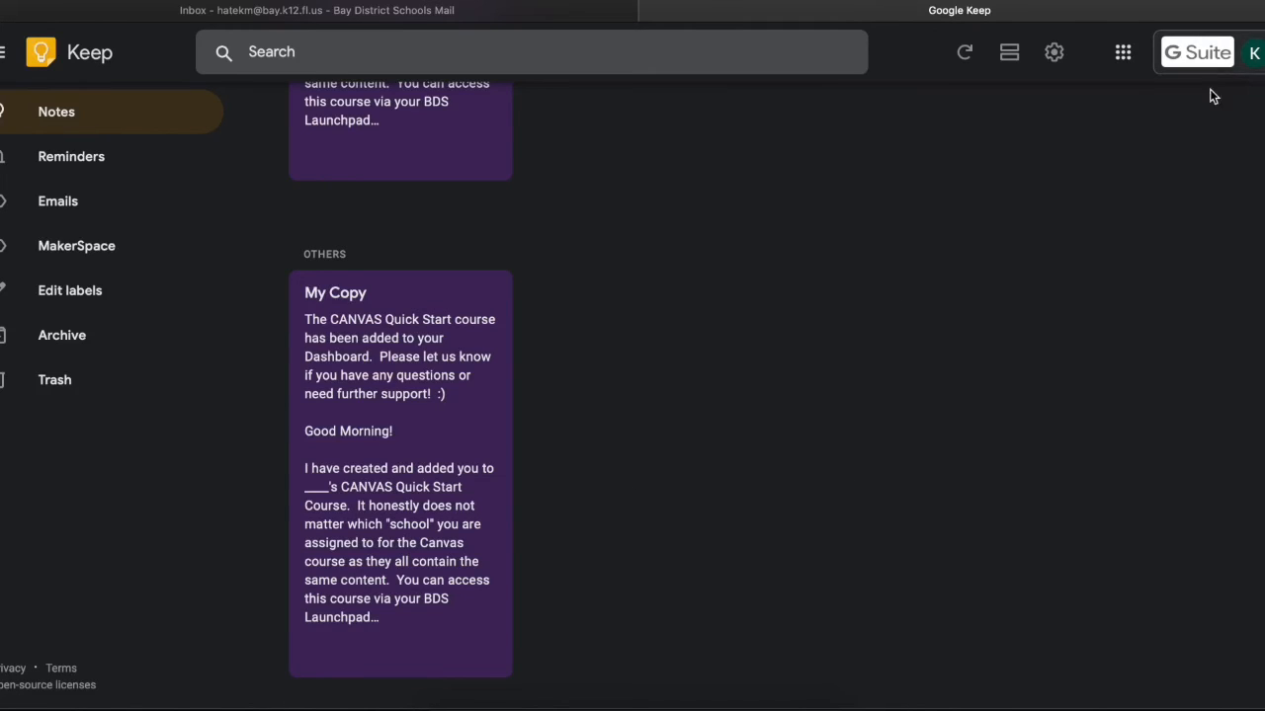
scroll(991, 368, up, 5)
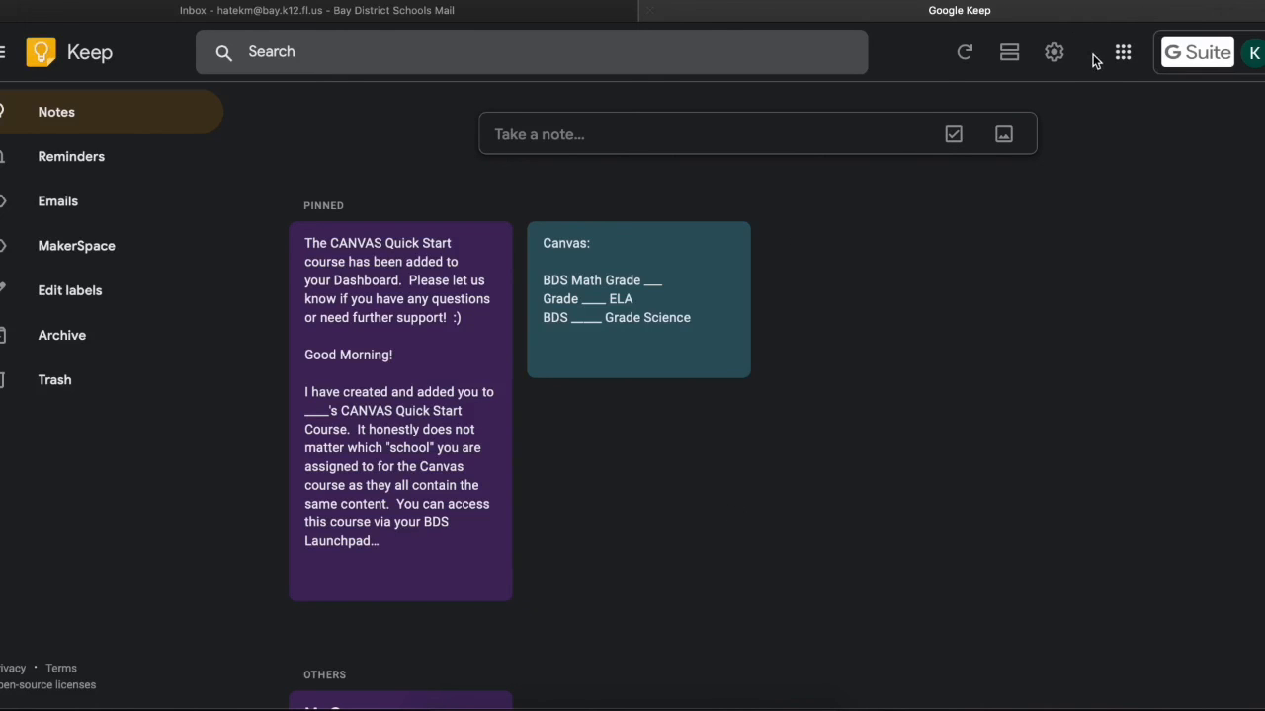
click(1053, 52)
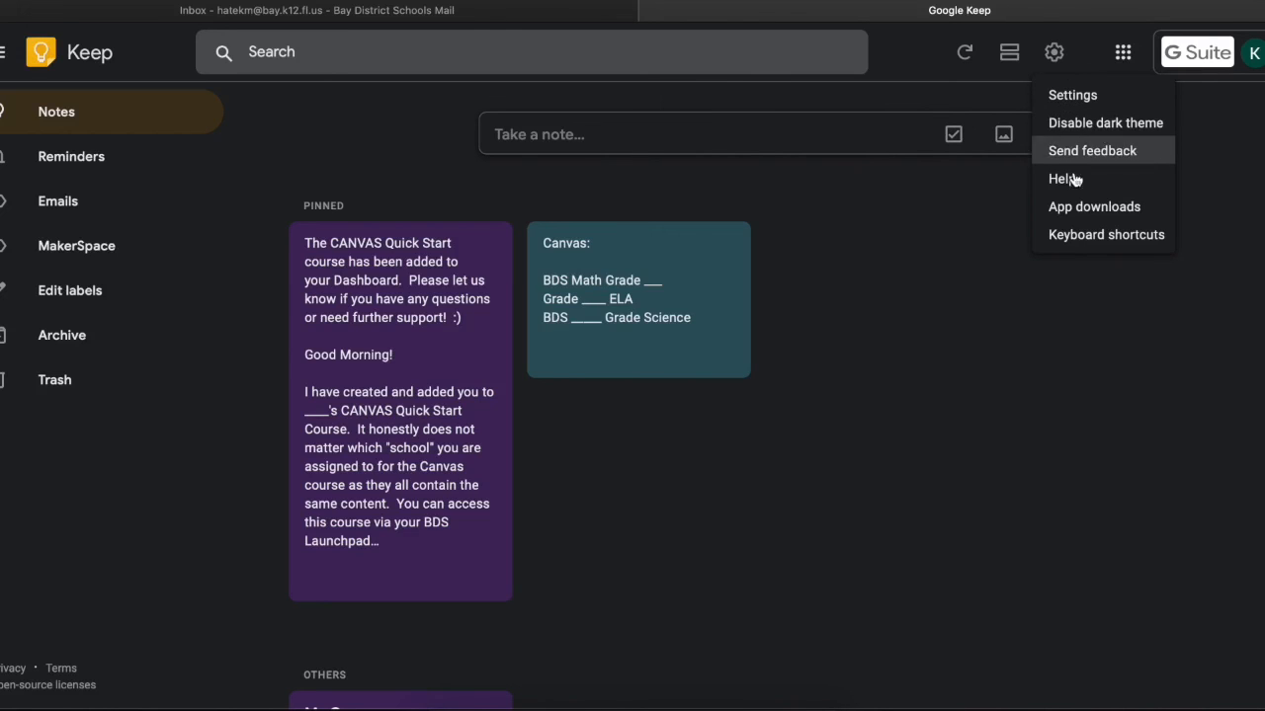
click(961, 464)
scroll(960, 461, down, 4)
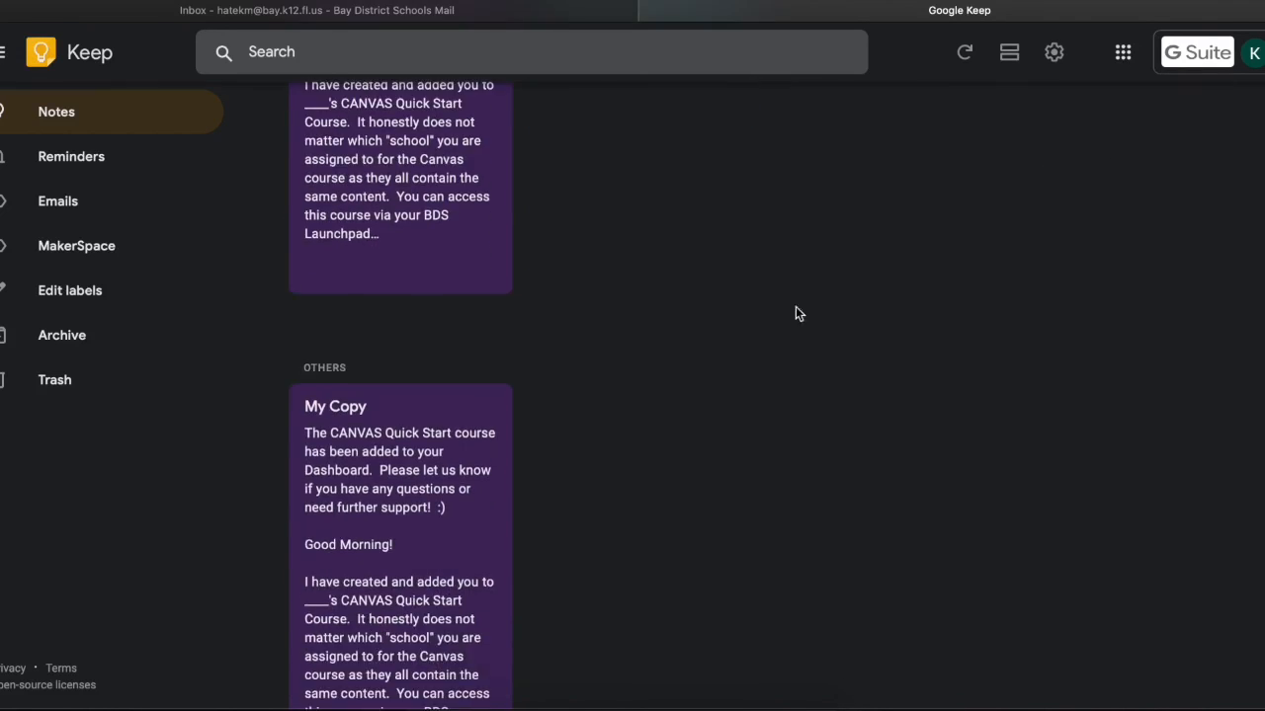
- Switch to Gmail to view the notes in its Keep side panel, and return to the full Google Keep notes list
click(495, 18)
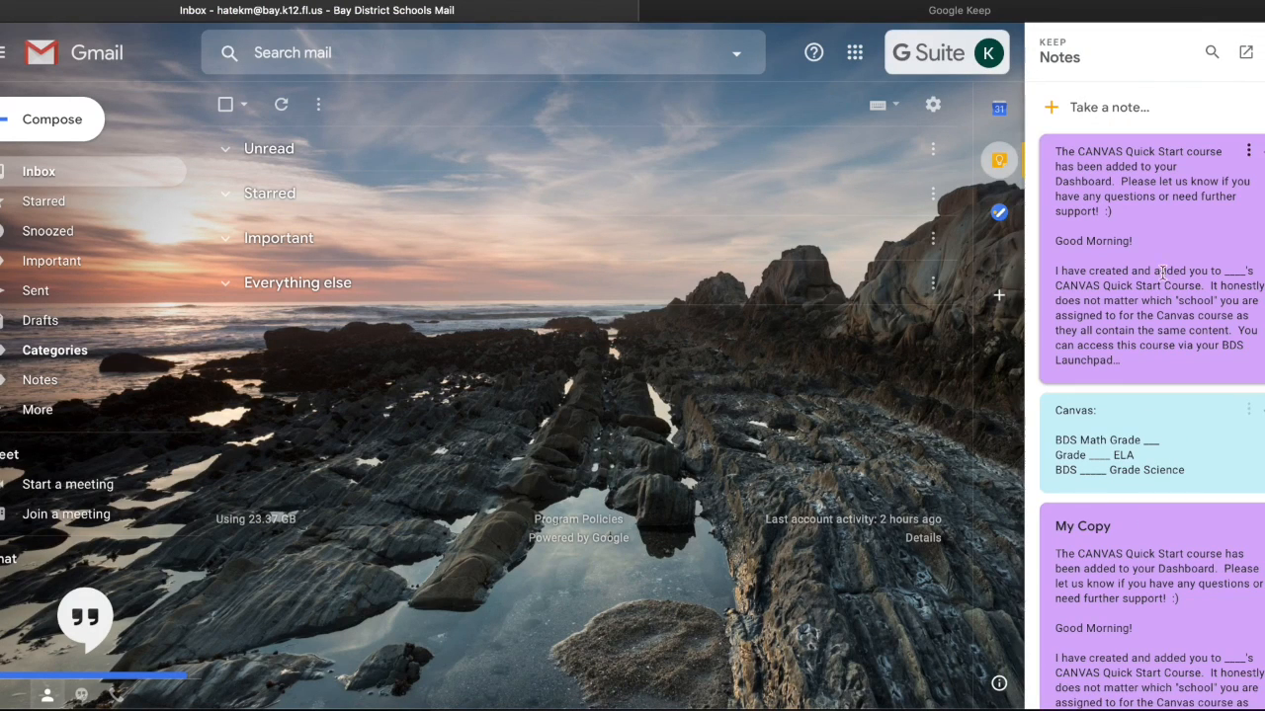
scroll(1127, 385, down, 1)
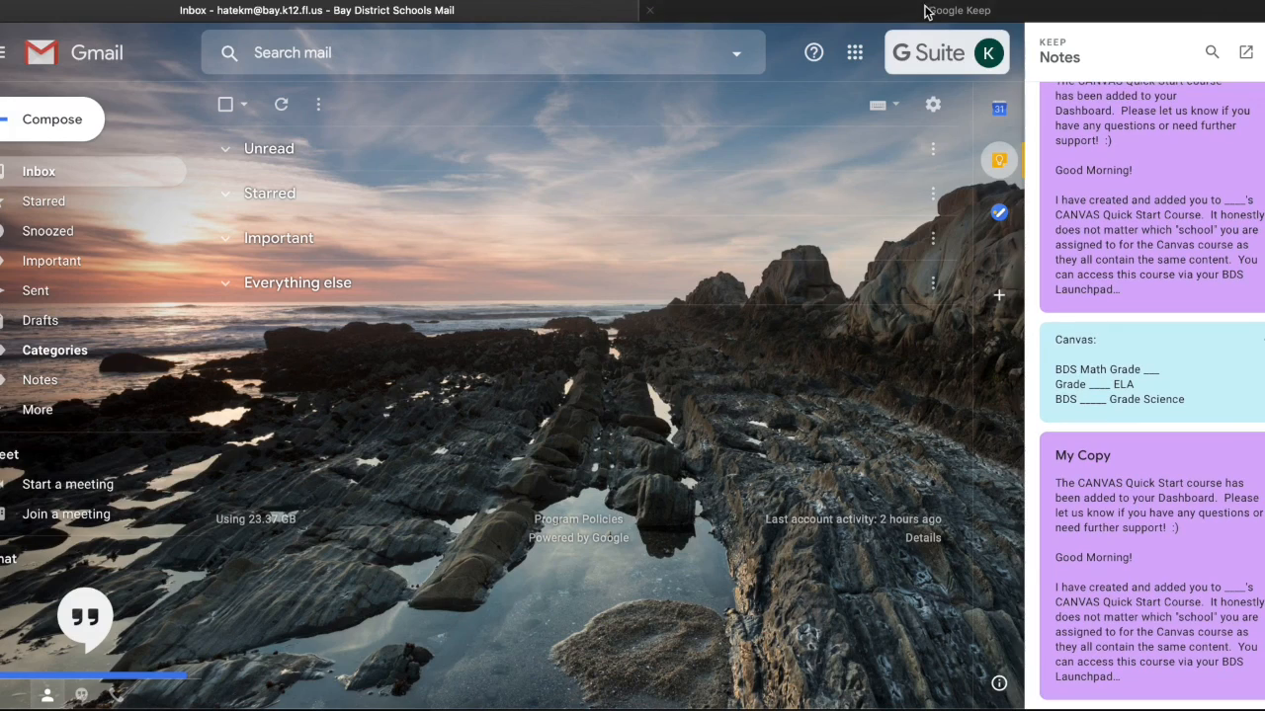
click(932, 10)
scroll(679, 387, up, 4)
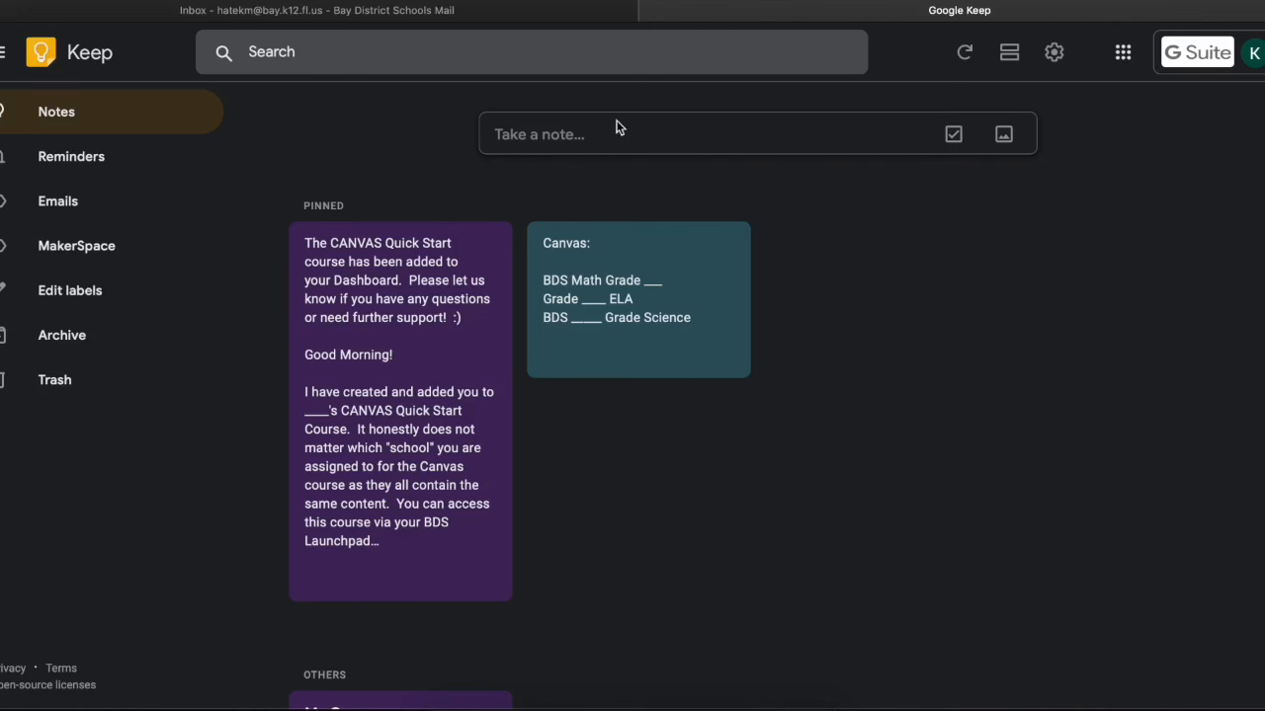
scroll(706, 479, down, 4)
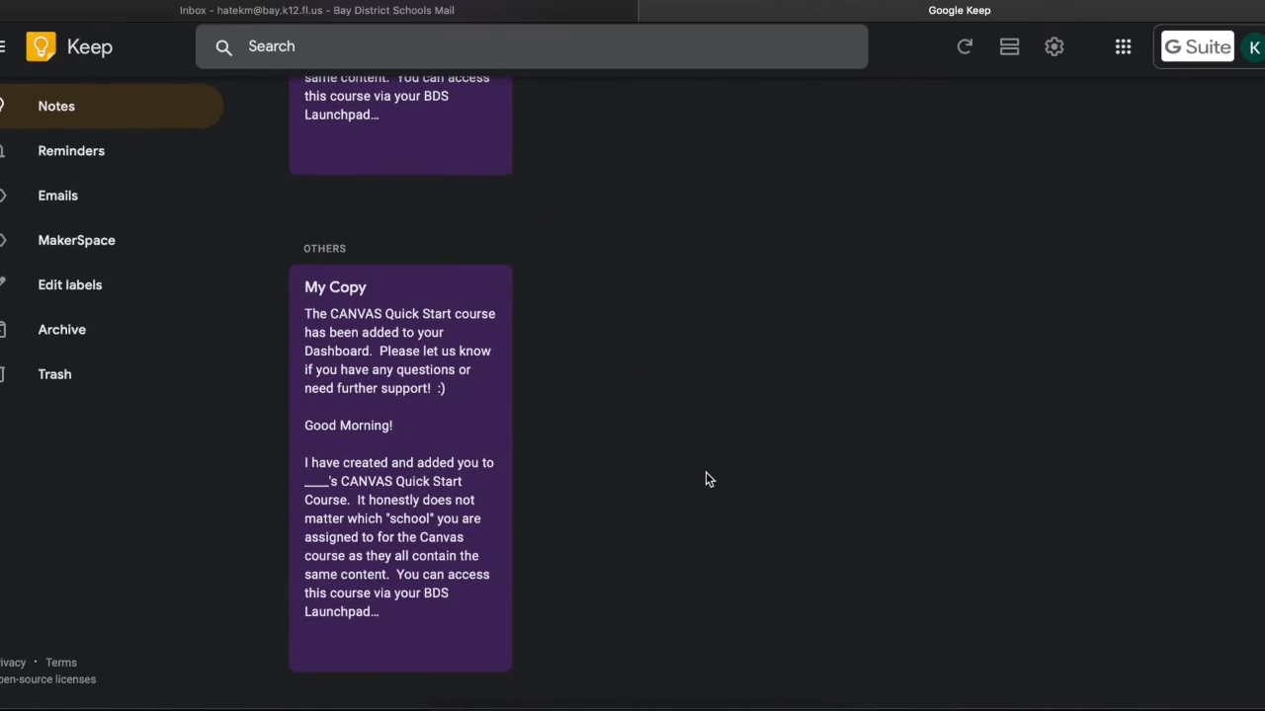